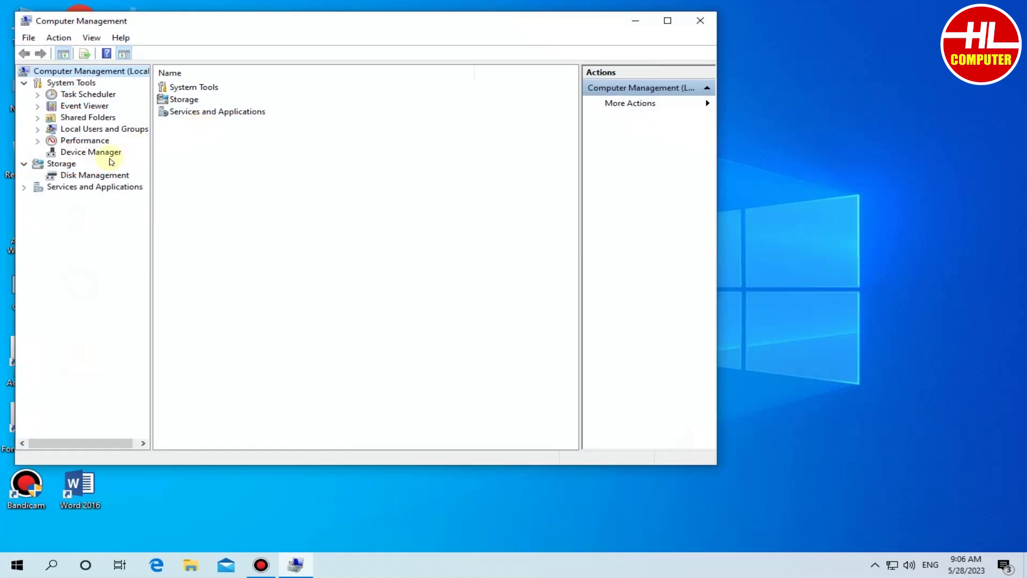
Examine the other devices, software devices and print queues in Device Manager for the HP LaserJet M1212nf entries, and close Computer Management.
left_click(101, 154)
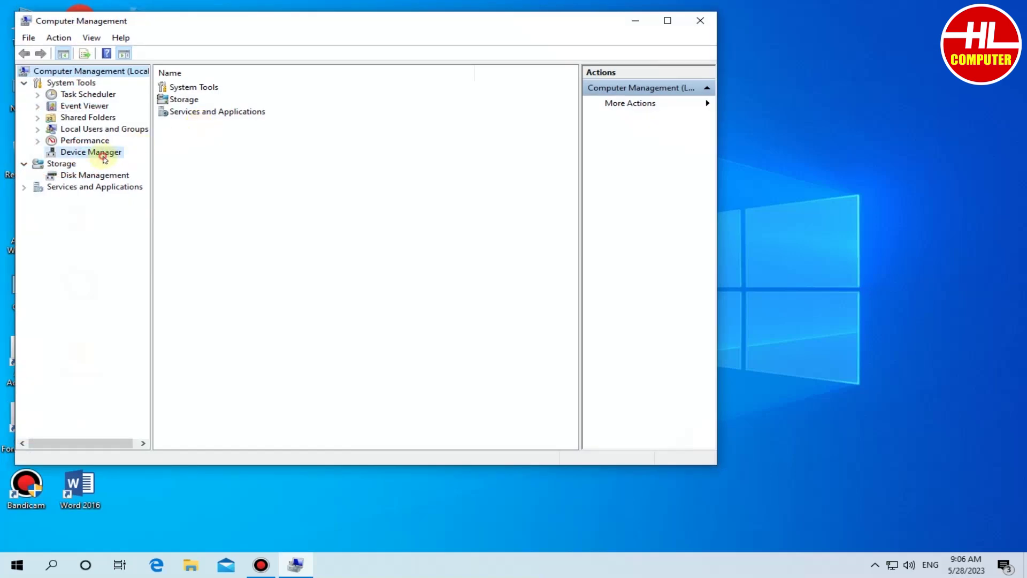
left_click(104, 153)
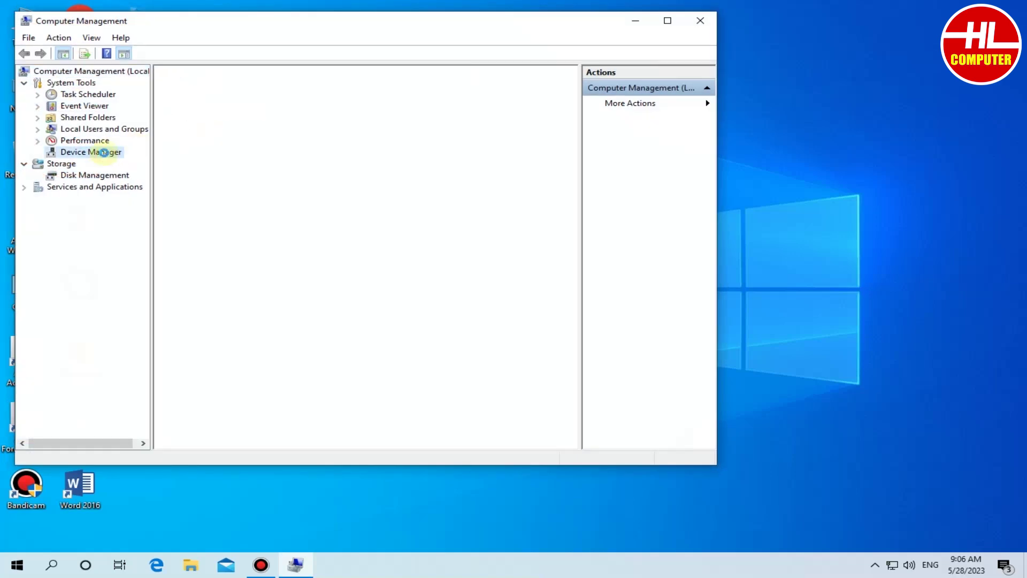
left_click(186, 223)
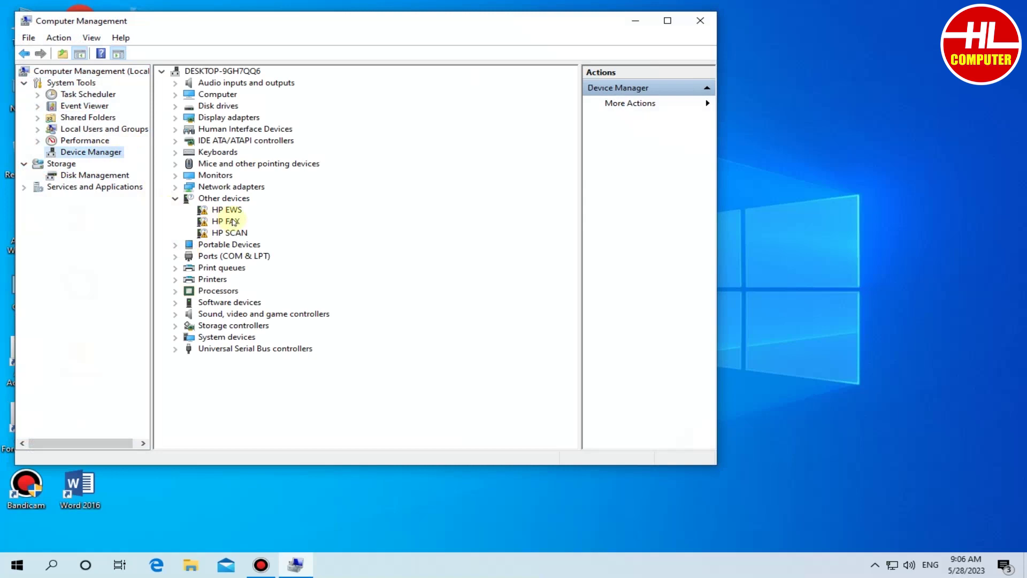
left_click(178, 305)
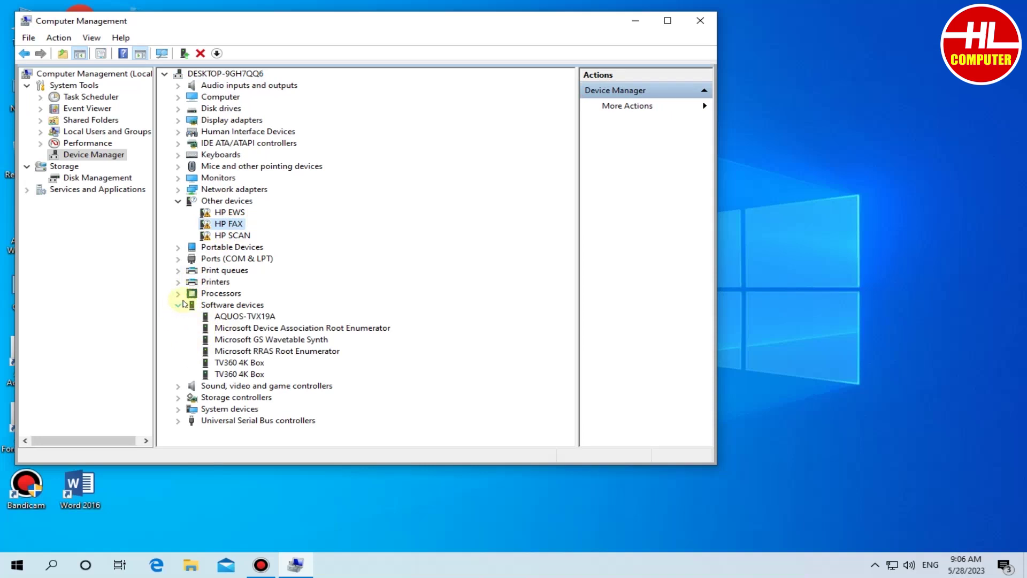
left_click(179, 270)
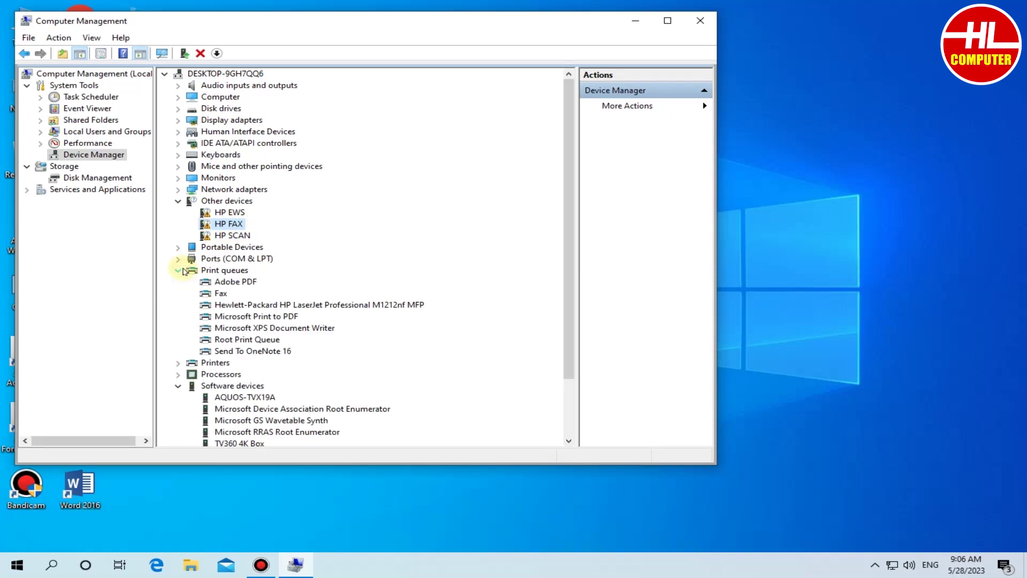
left_click(363, 305)
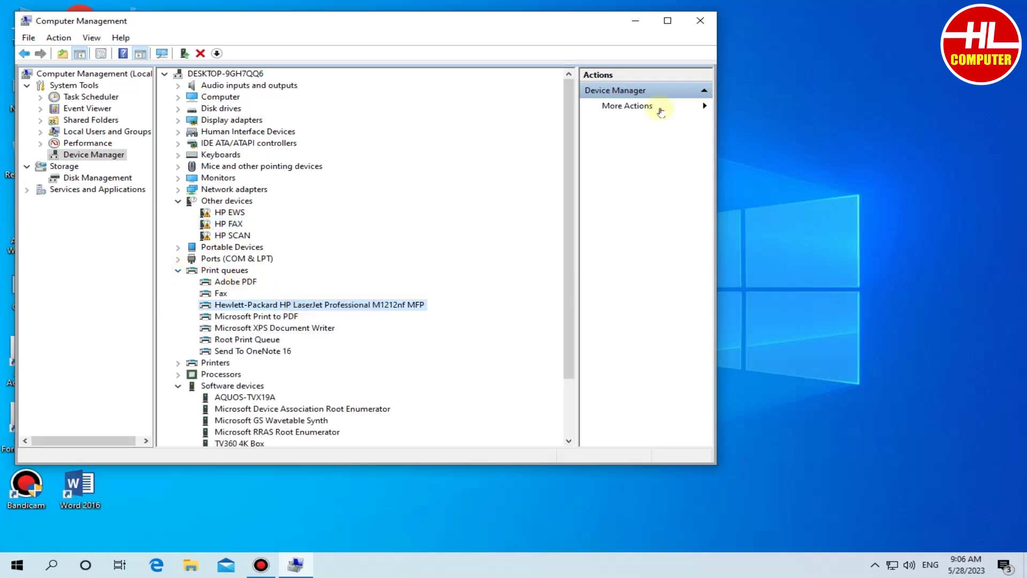
left_click(715, 24)
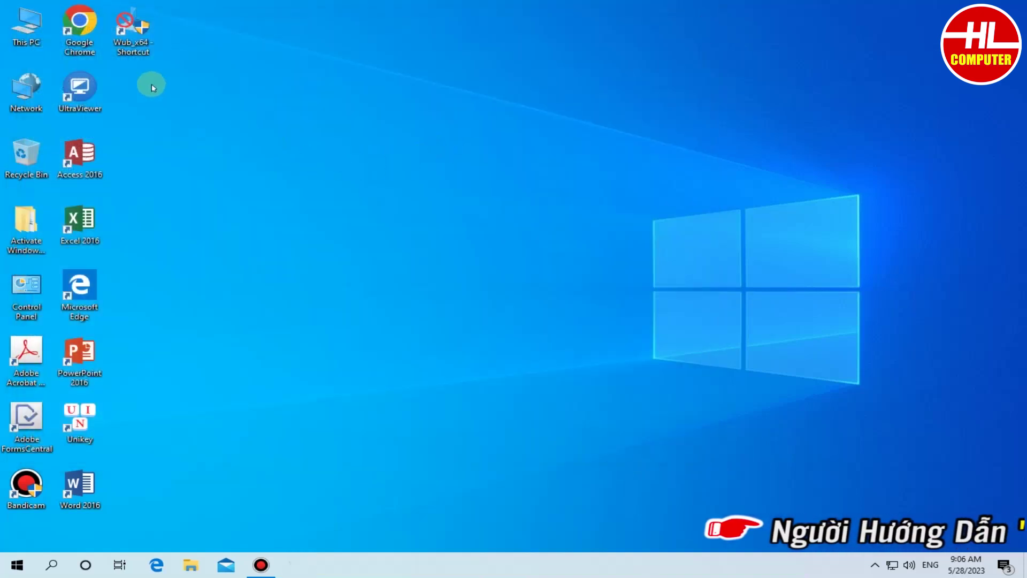
Switch to Google Chrome and search for "download driver hp m1212nf".
left_click(92, 43)
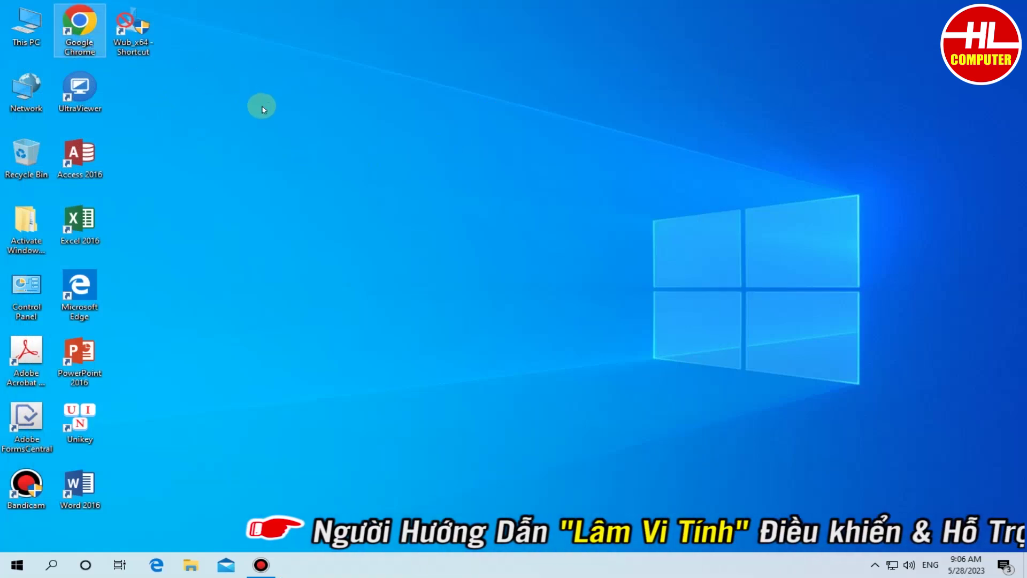
key("Return")
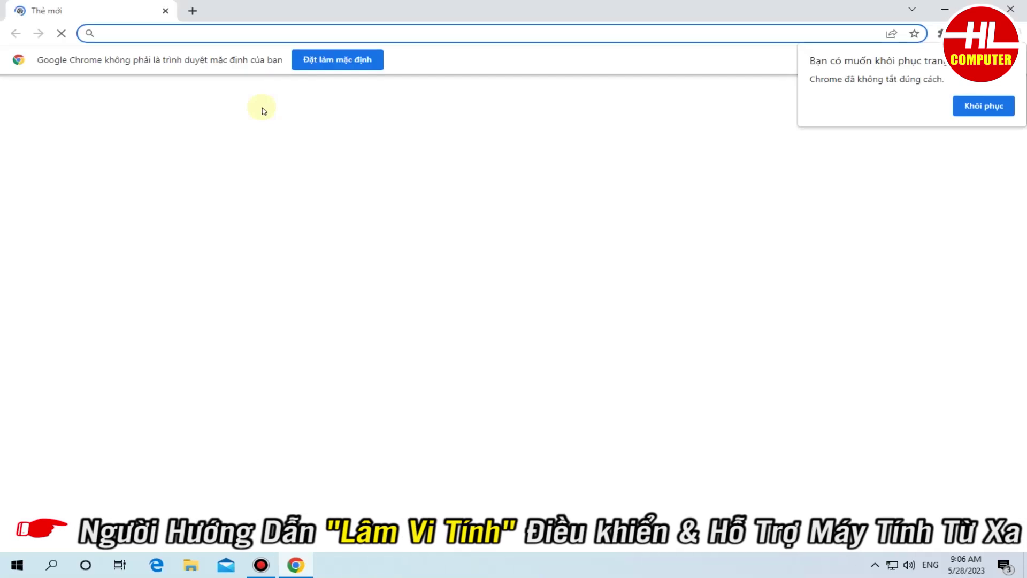
left_click(614, 33)
type("dow")
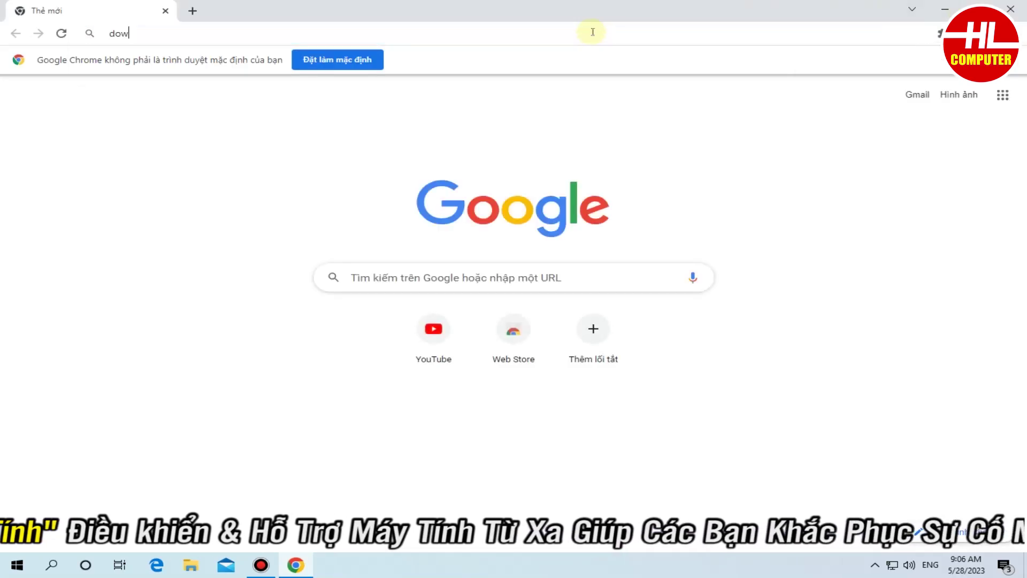
type("nloa")
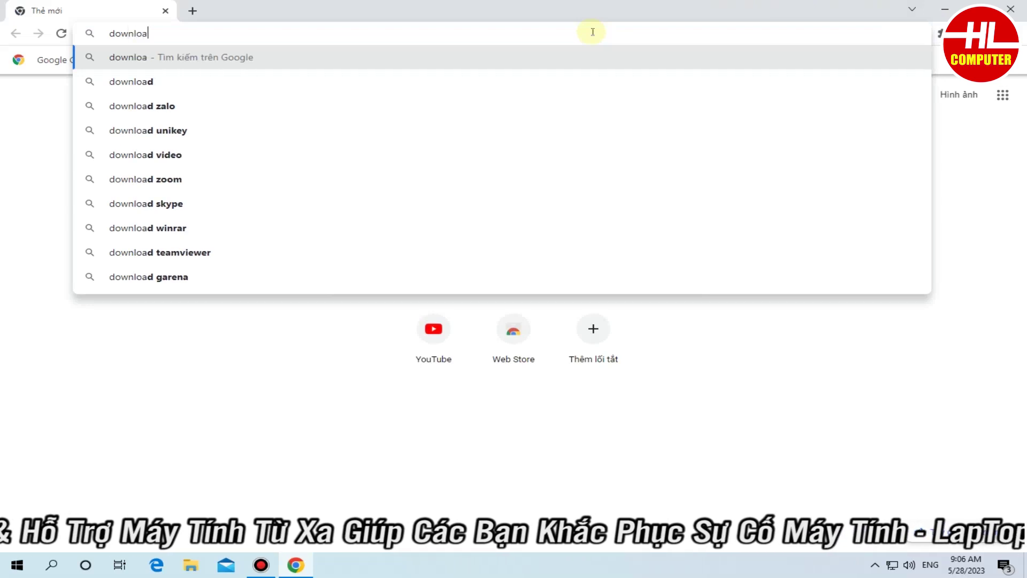
type("d drive")
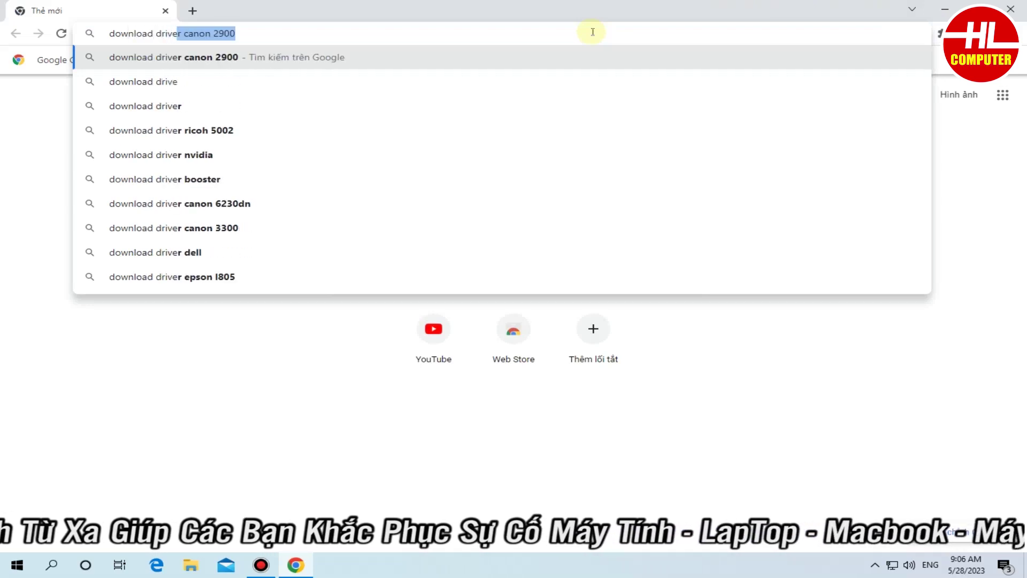
type("r hp")
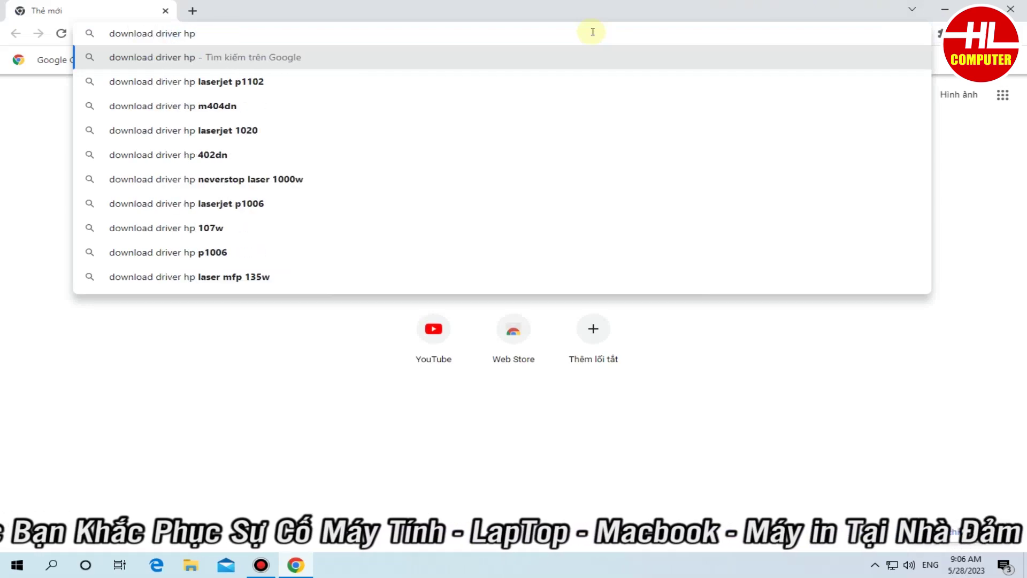
type(" m1212")
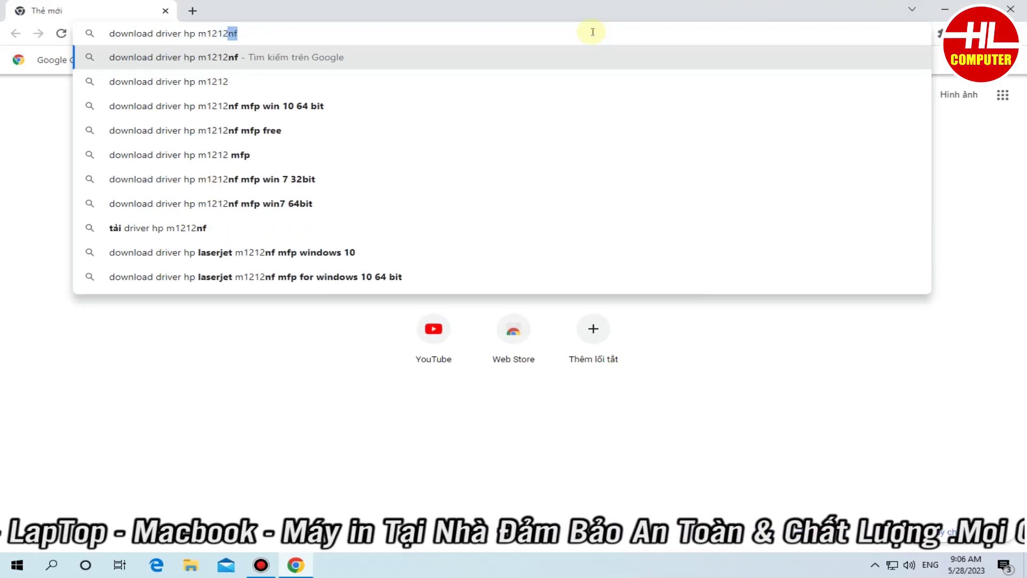
type("nf")
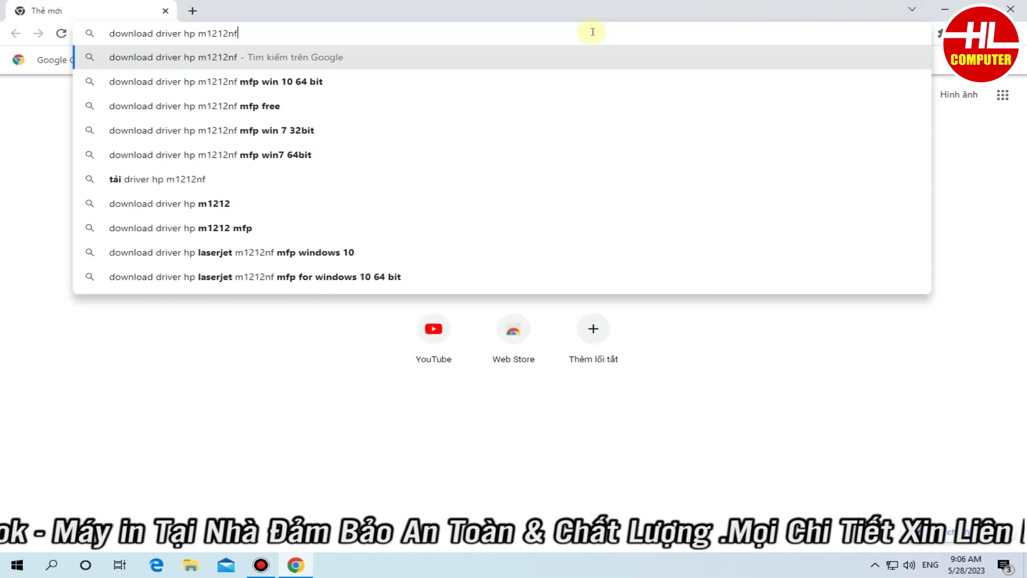
key("Return")
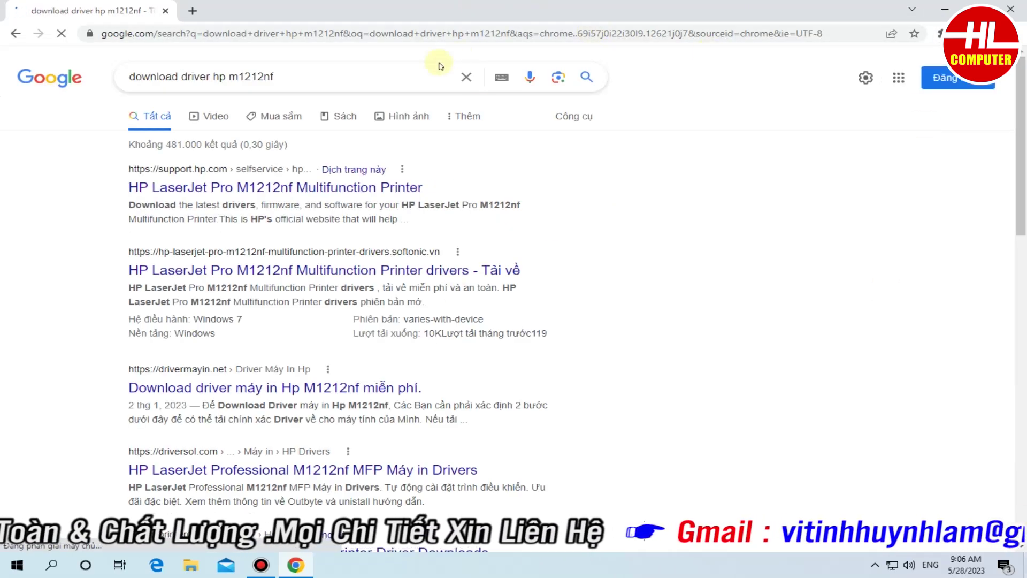
Download HP LaserJet Full Feature Software and Driver from the HP support result for the LaserJet Pro M1212nf, accepting the site's cookies.
left_click(212, 188)
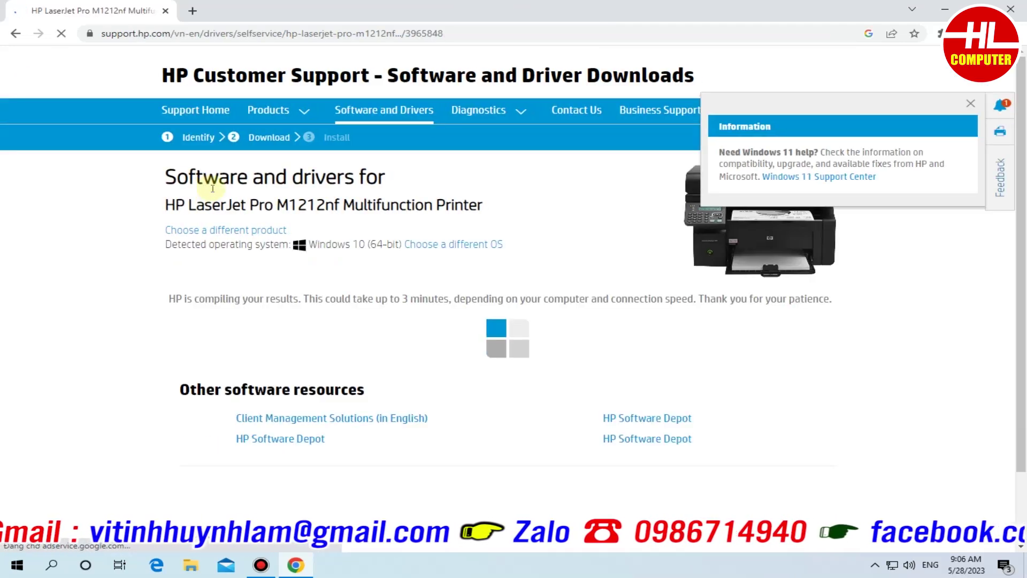
left_click(969, 105)
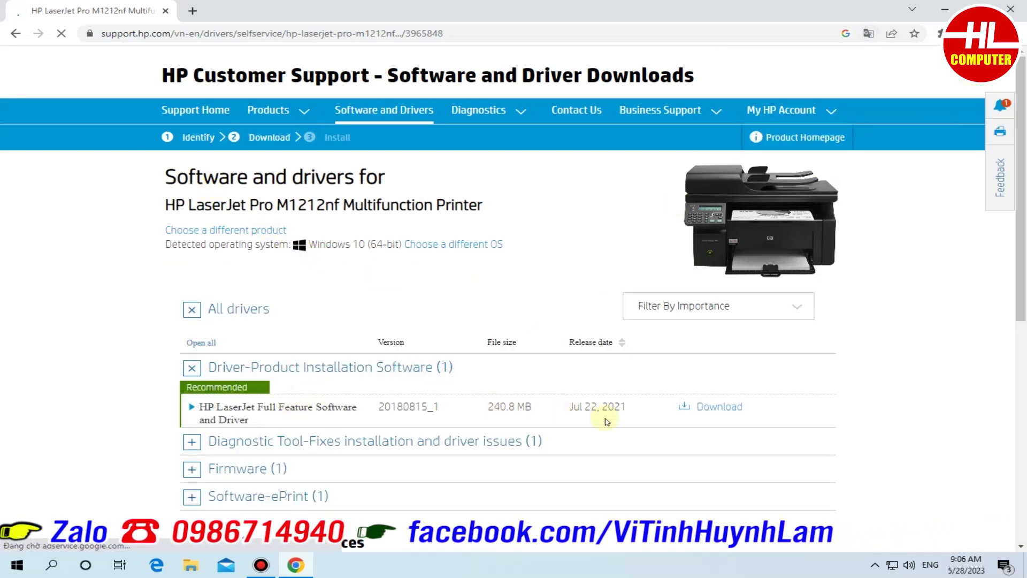
left_click(706, 414)
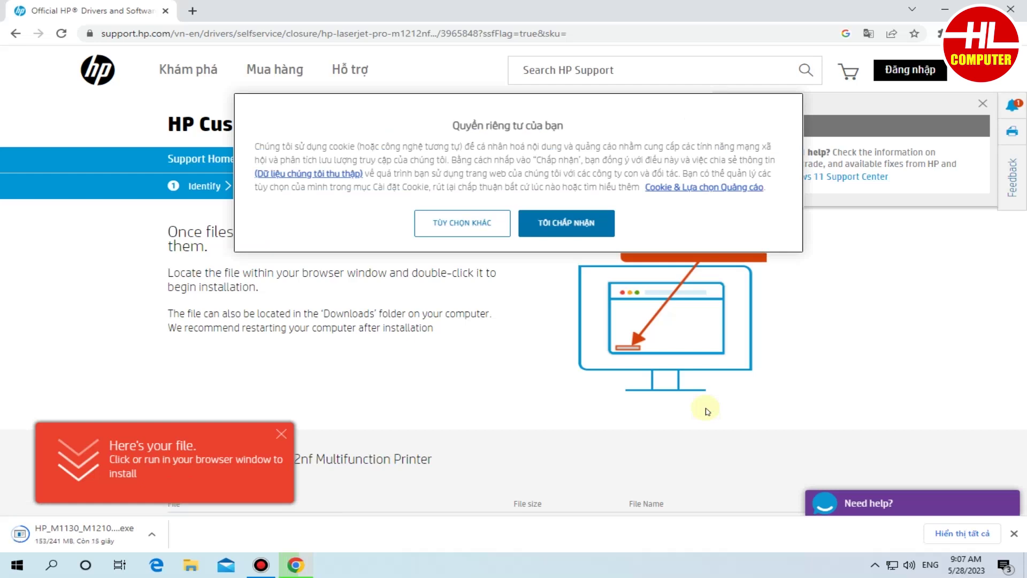
left_click(554, 222)
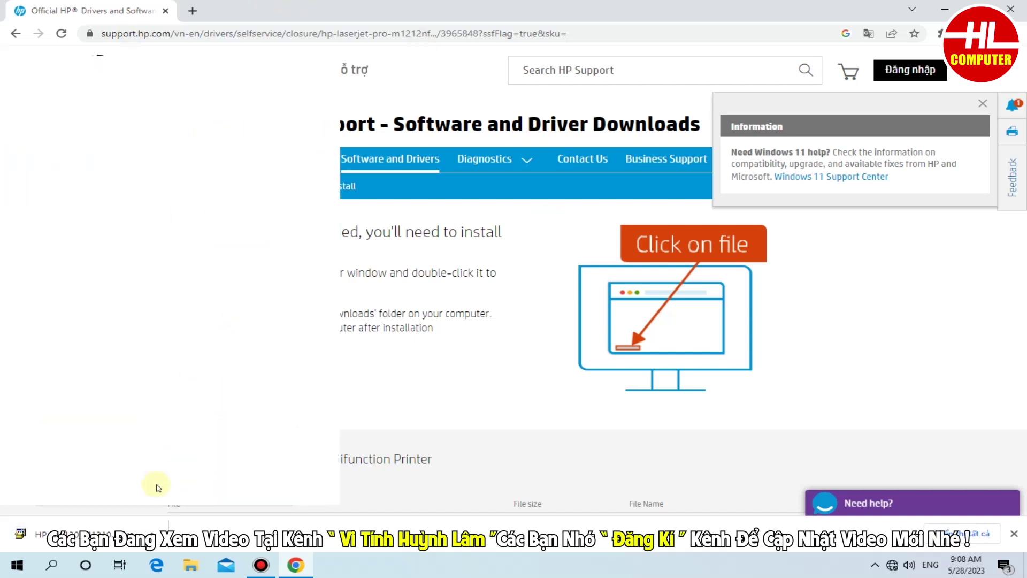
Run the downloaded HP driver installer, dismiss the website survey and minimize the browser.
left_click(156, 534)
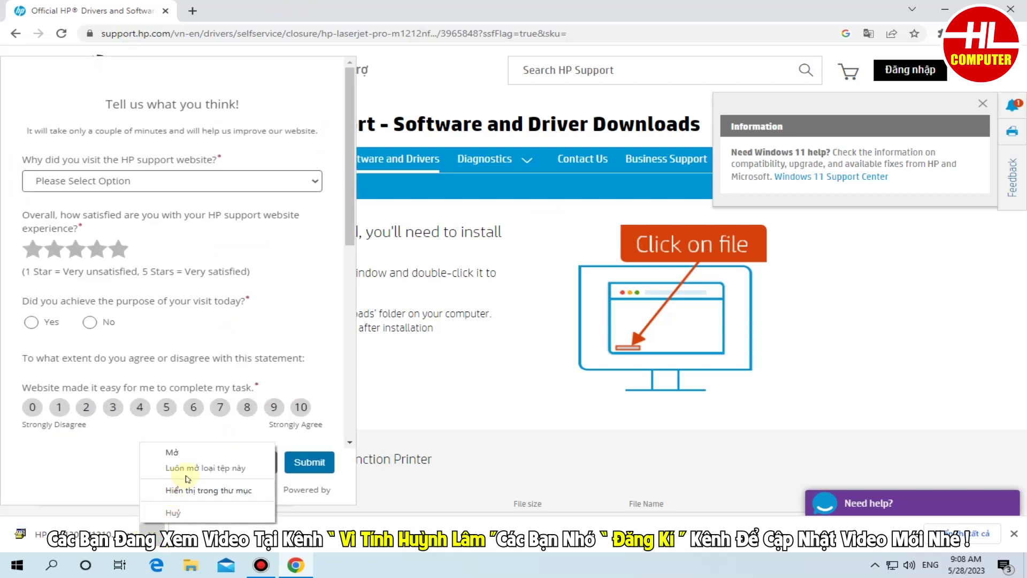
left_click(194, 455)
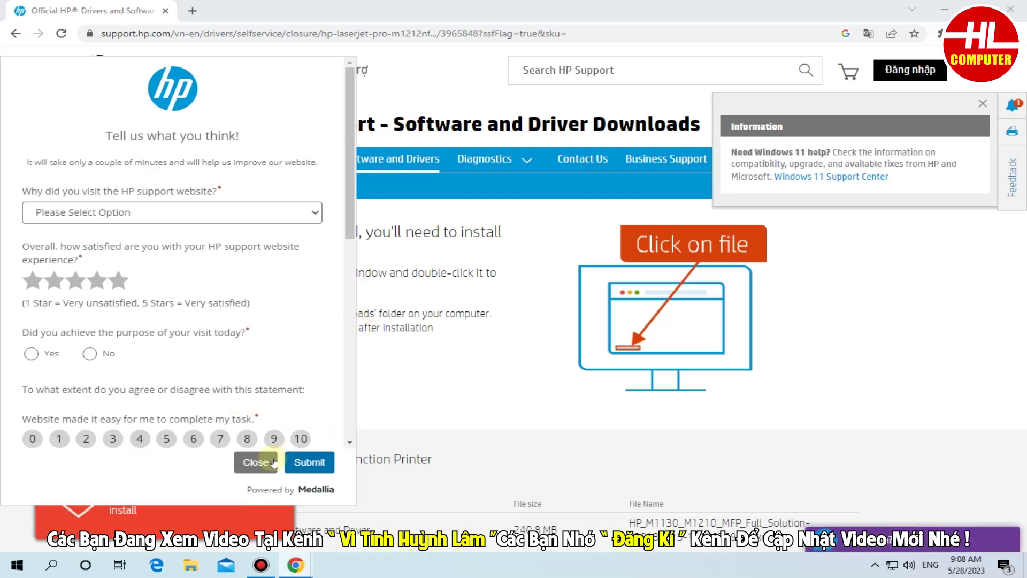
left_click(262, 476)
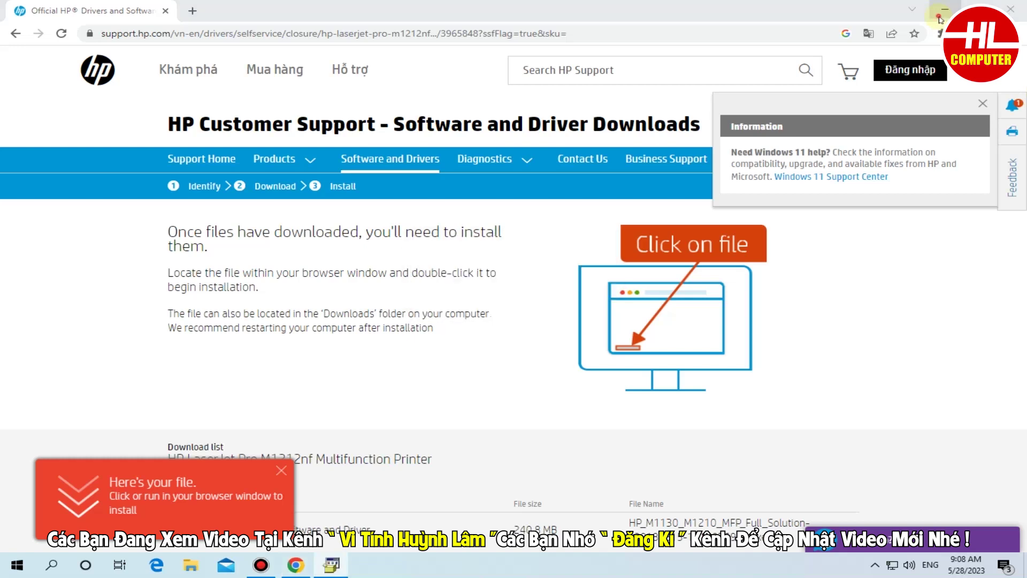
left_click(943, 16)
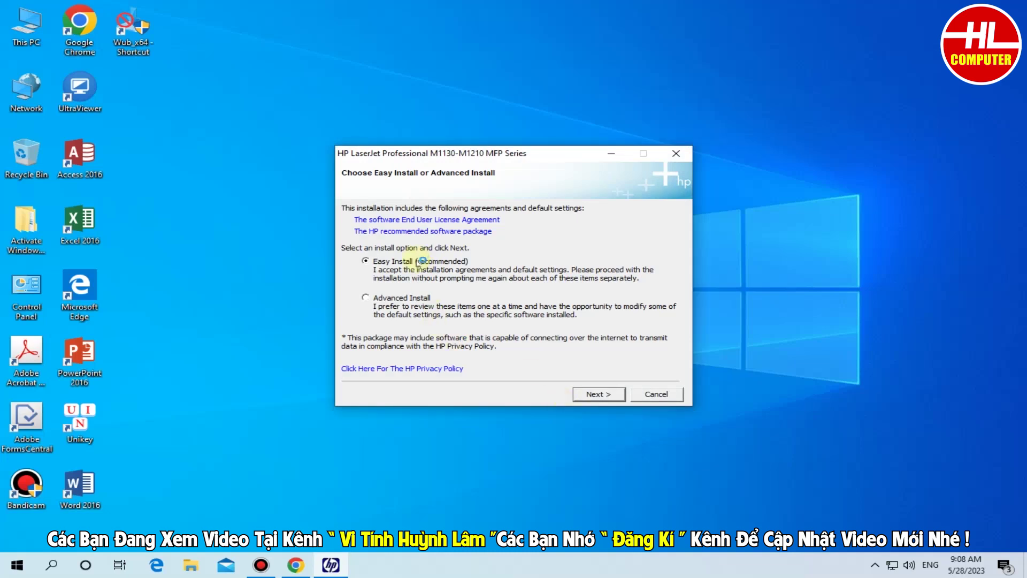
Proceed with Easy Install and choose the HP LaserJet Pro M1212/1213/1214/1216/1219 MFP Series printer.
left_click(597, 394)
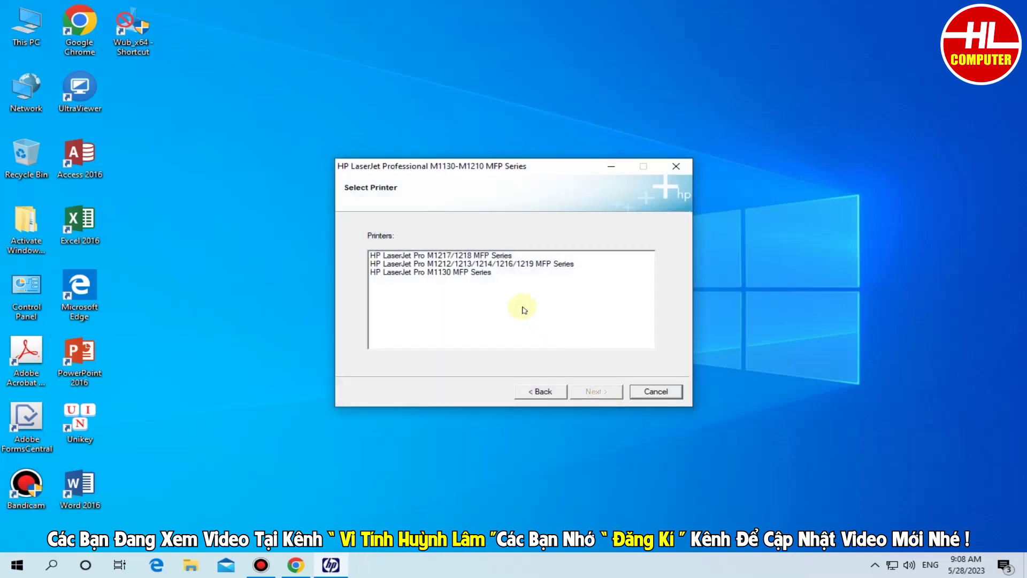
left_click(478, 264)
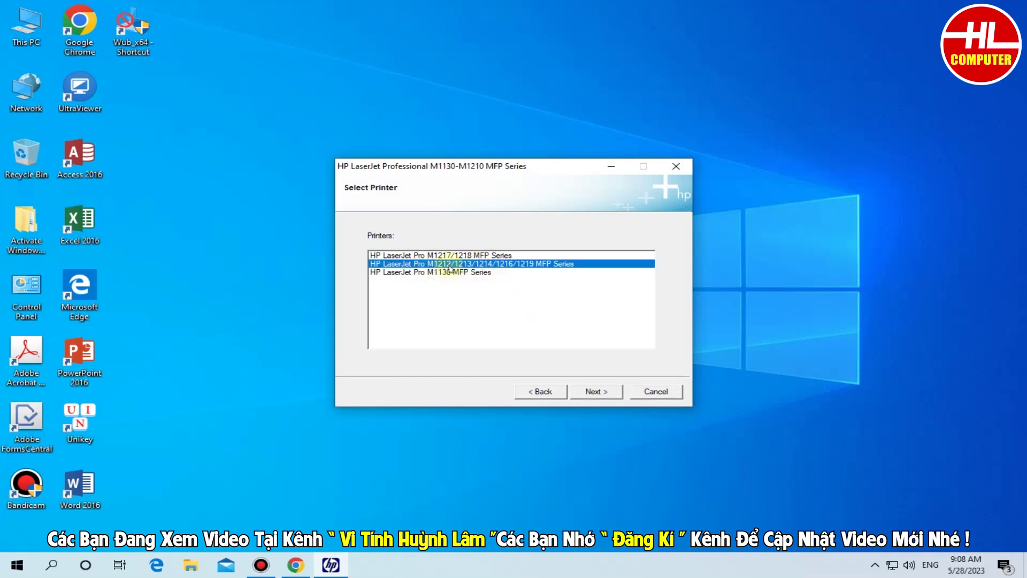
left_click(595, 396)
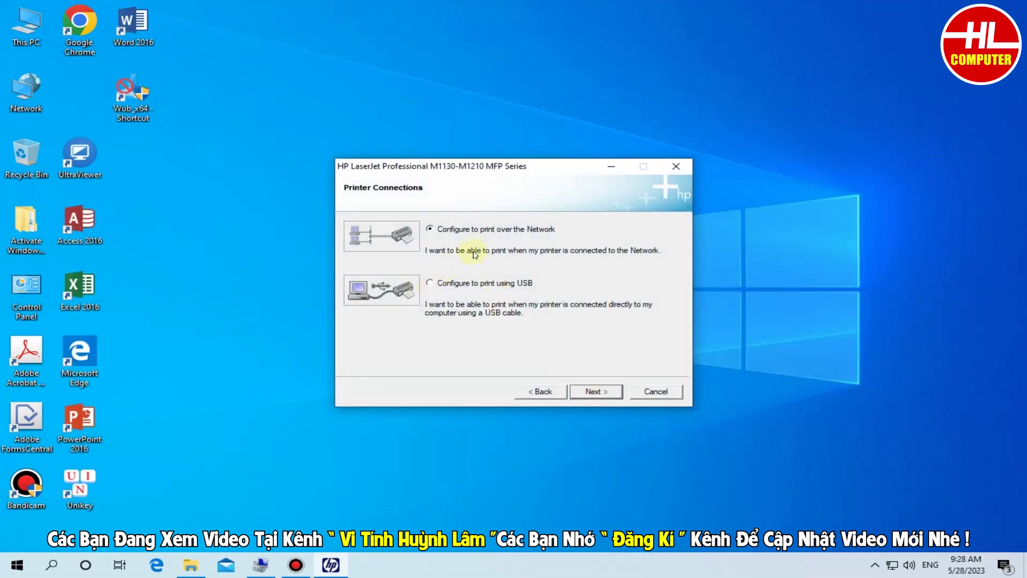
Configure the printer connection to print using USB and reposition the installer windows while it waits for the device.
left_click(431, 283)
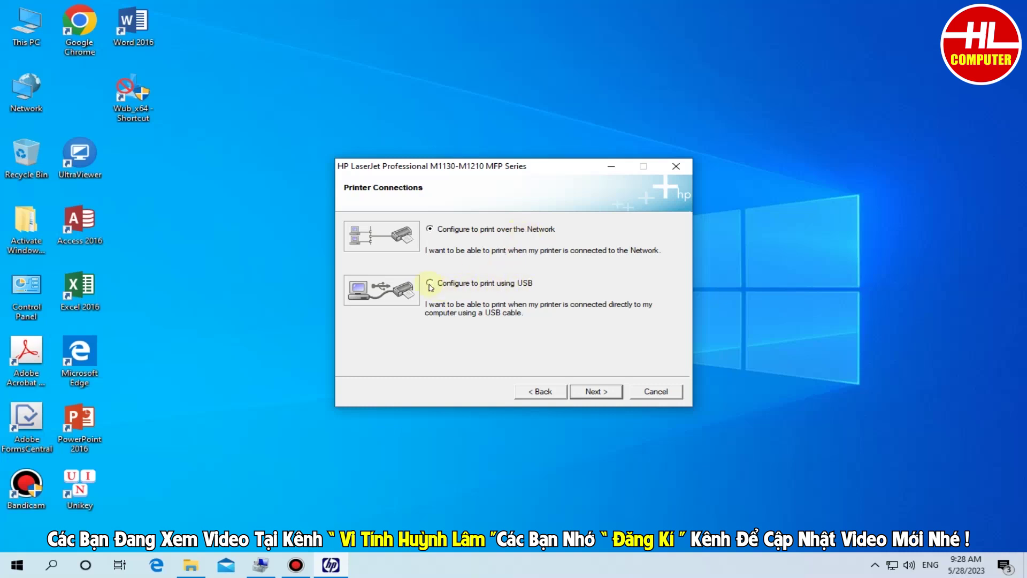
left_click(593, 392)
left_click_drag(532, 445, 538, 280)
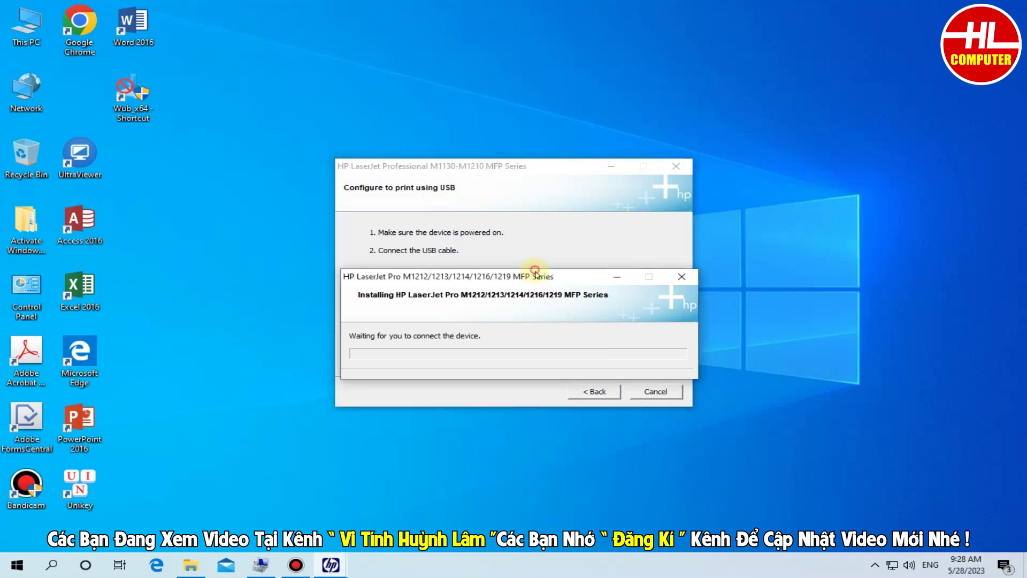
left_click_drag(528, 162, 460, 175)
left_click_drag(707, 229, 701, 197)
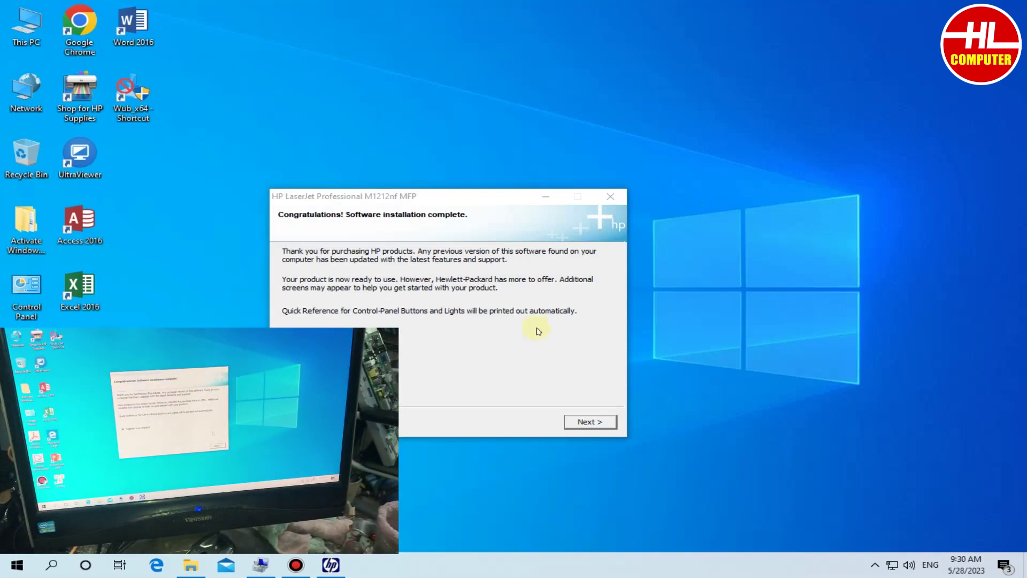
Finish the printer software installation wizard and accept the HP ePrint Setup offer.
left_click(600, 422)
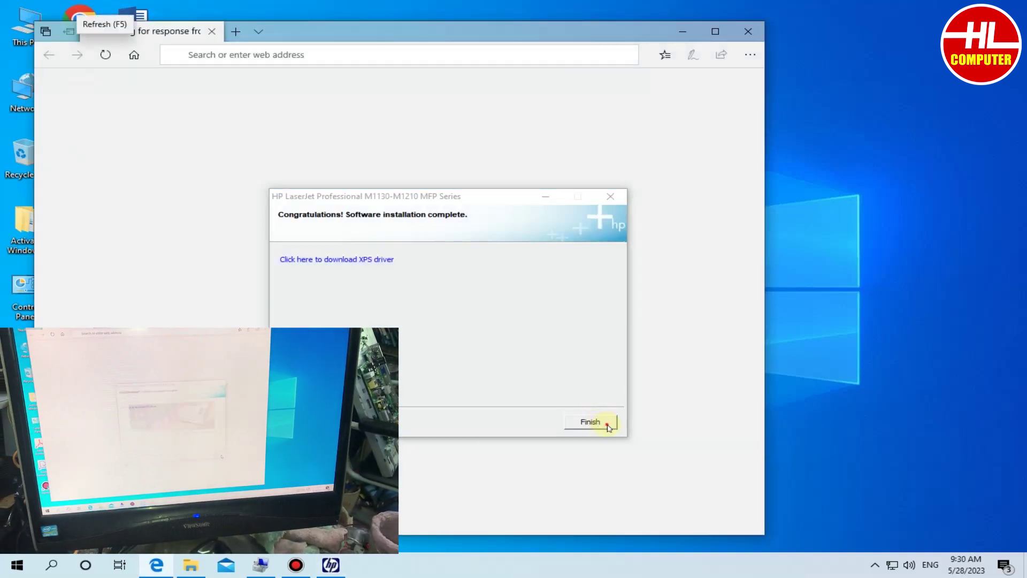
left_click(608, 426)
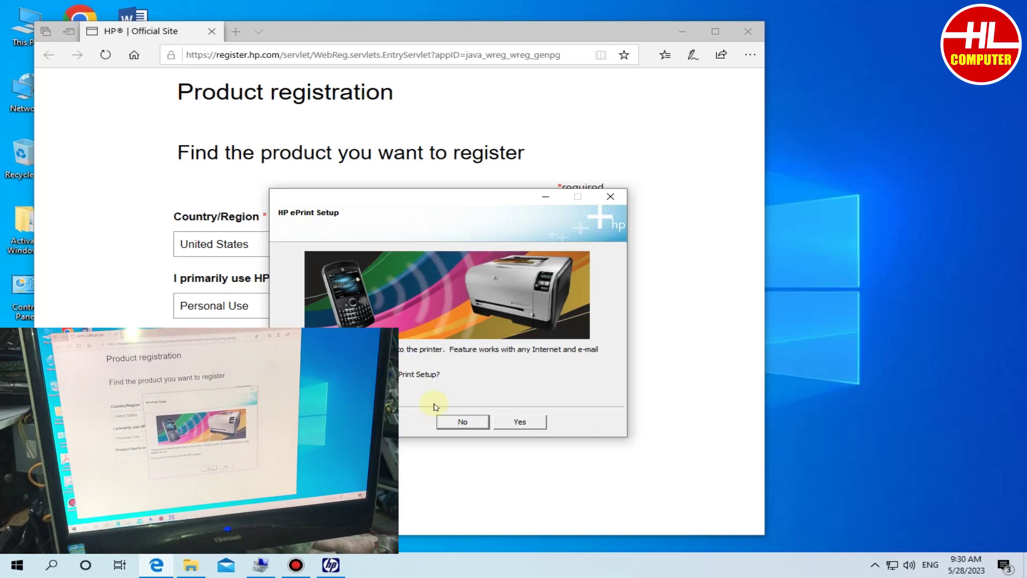
left_click(513, 422)
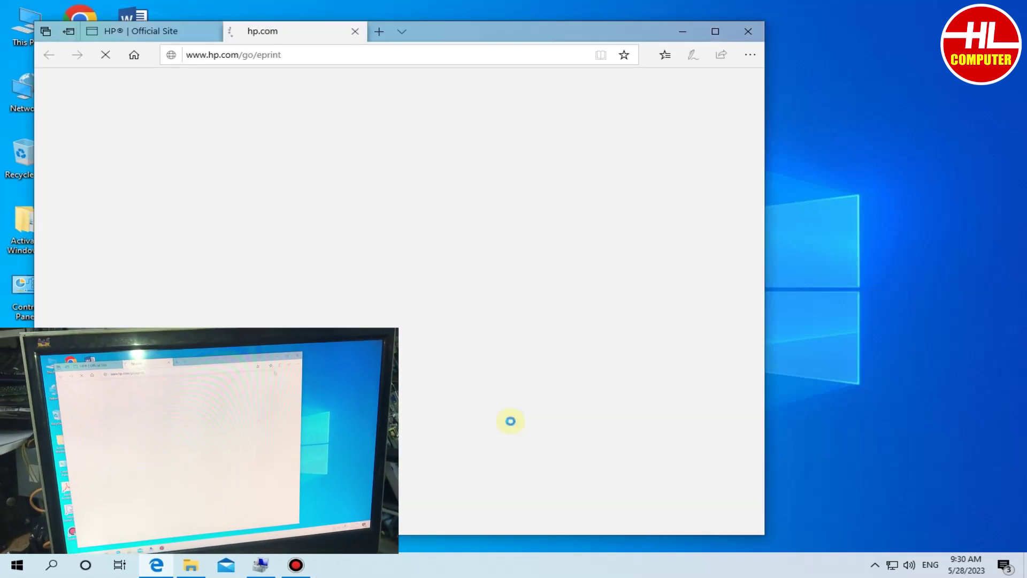
Close the browser window with the HP registration and ePrint pages, including all its tabs.
left_click(747, 32)
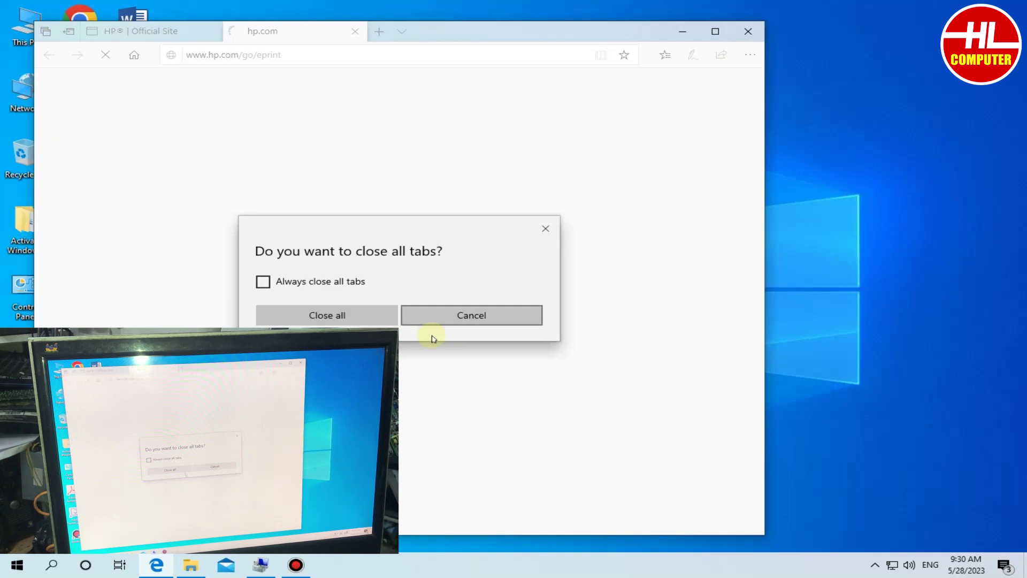
left_click(373, 320)
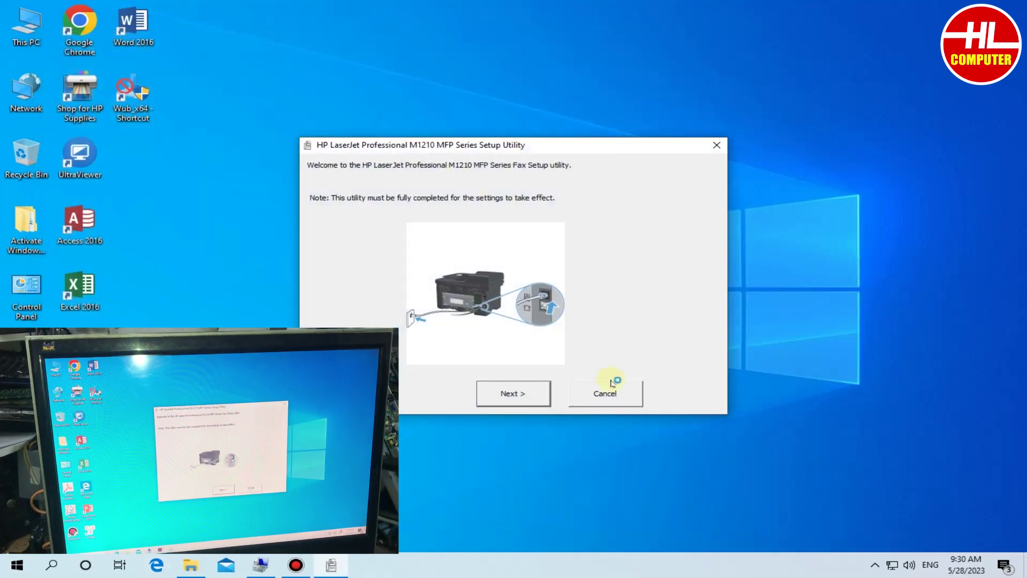
Advance the HP fax setup utility to the dial prefix page, cancel it there and refresh the desktop.
left_click(535, 391)
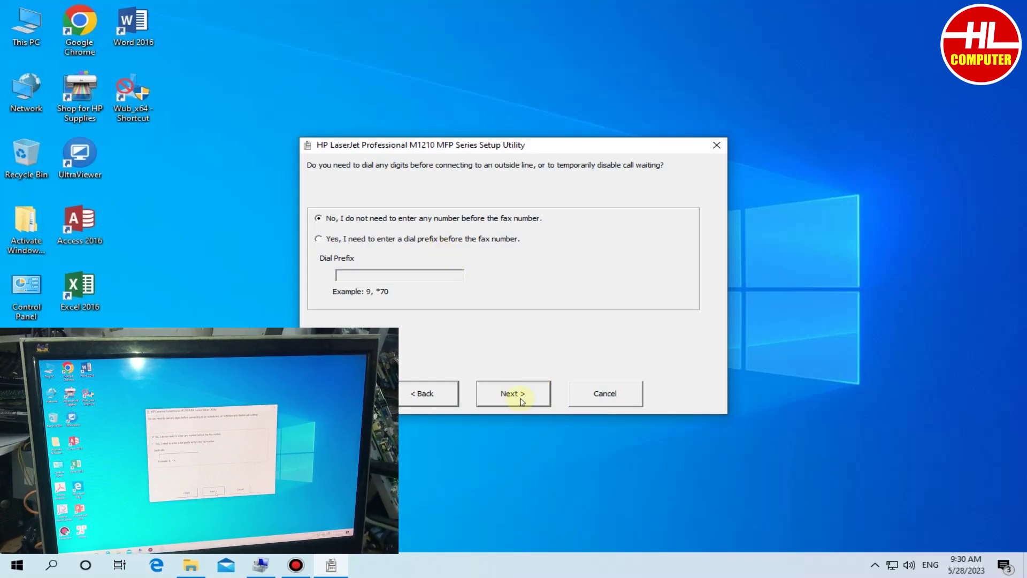
left_click(598, 398)
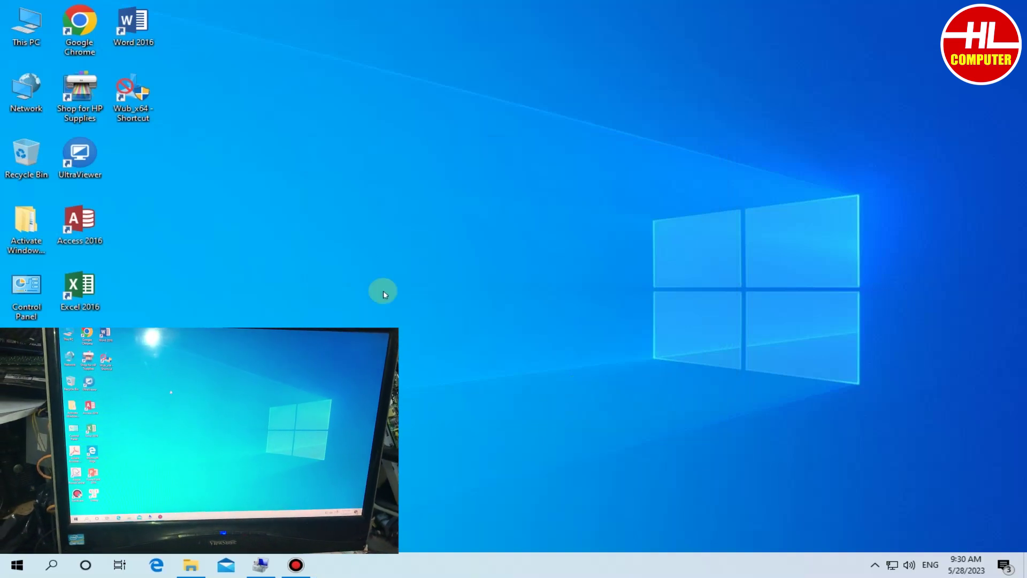
right_click(323, 175)
left_click(369, 214)
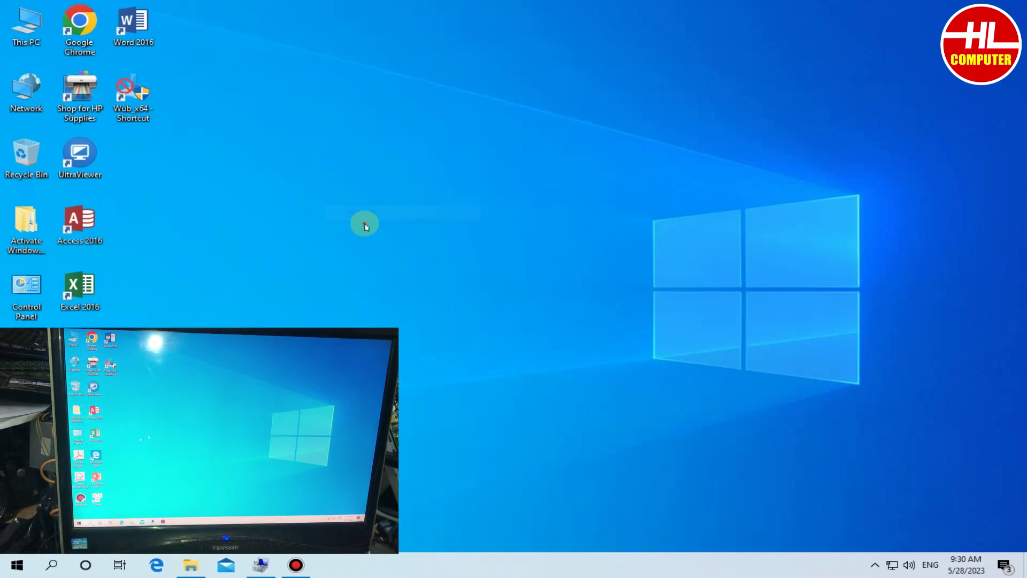
Open the printer properties of the HP LaserJet Professional M1212nf MFP from the Control Panel's Devices and Printers.
double_click(27, 297)
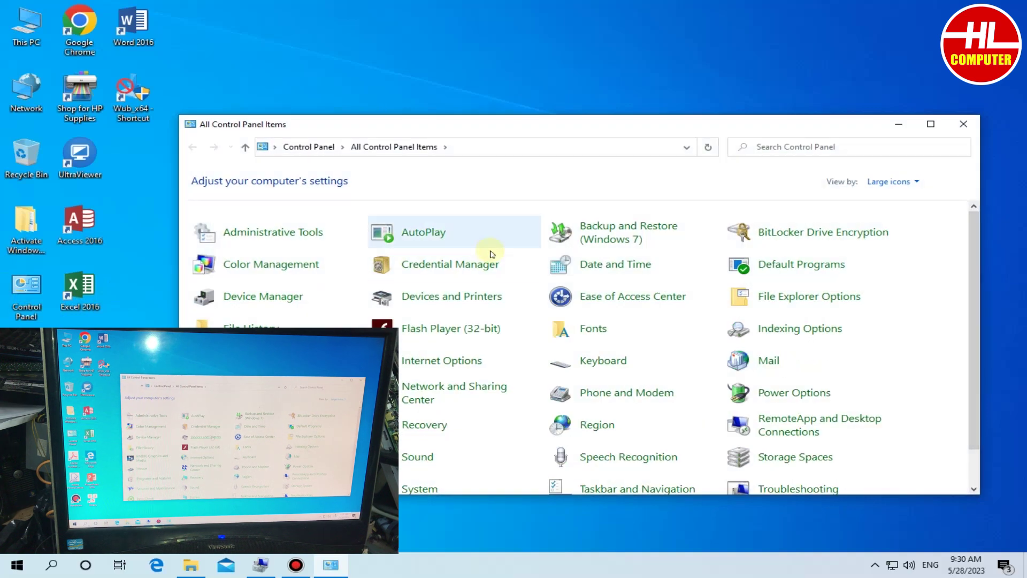
left_click(468, 300)
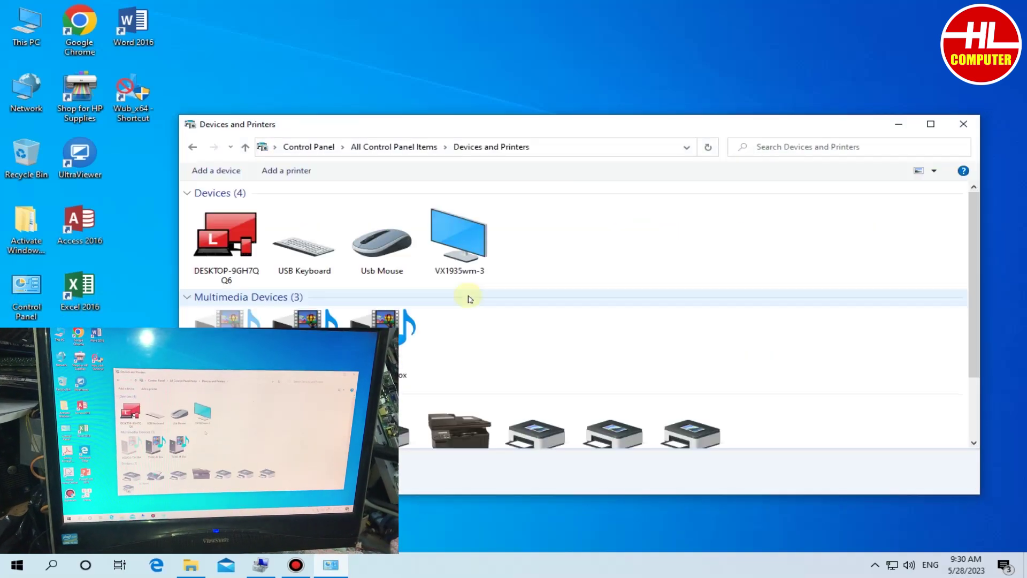
scroll(466, 321, "down", 2)
left_click(482, 375)
right_click(482, 375)
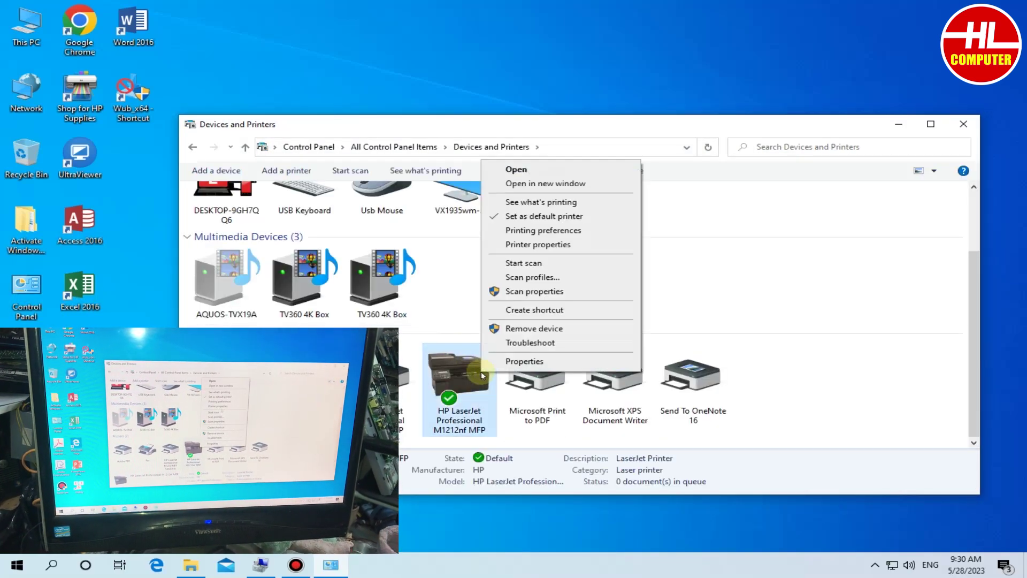
left_click(546, 245)
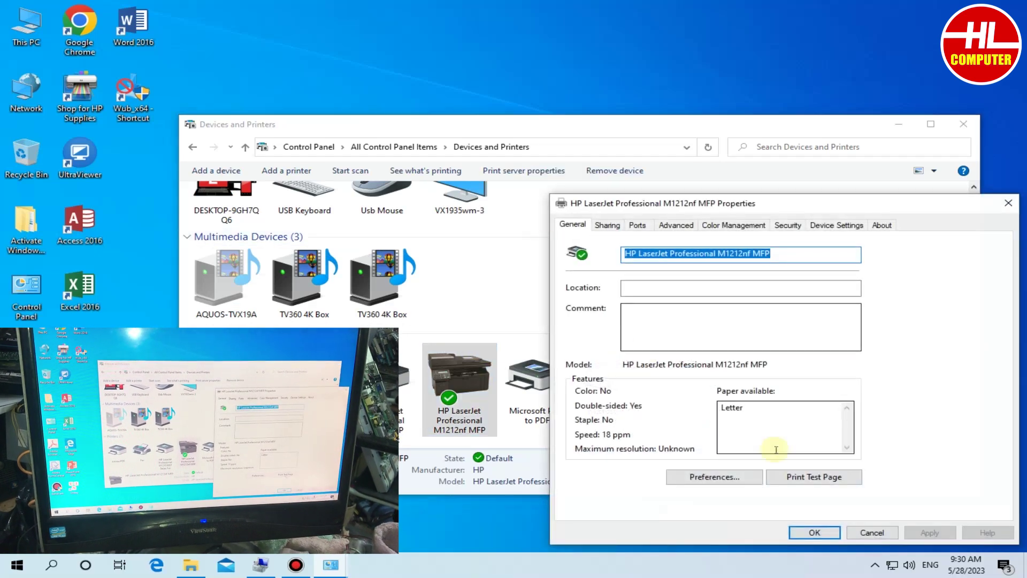
Print a test page on the HP LaserJet Professional M1212nf MFP and close its printer properties.
left_click(820, 478)
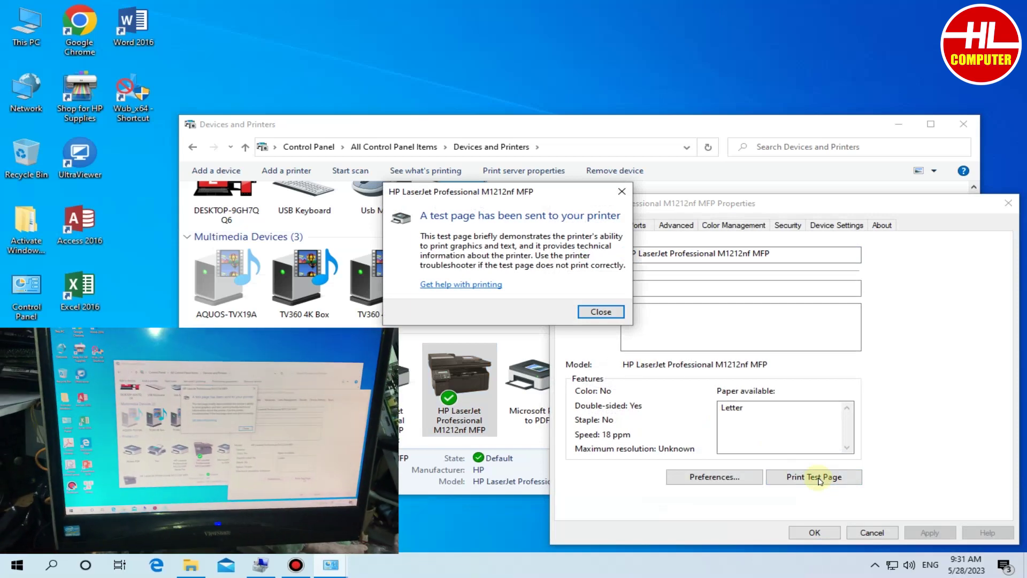
left_click(621, 191)
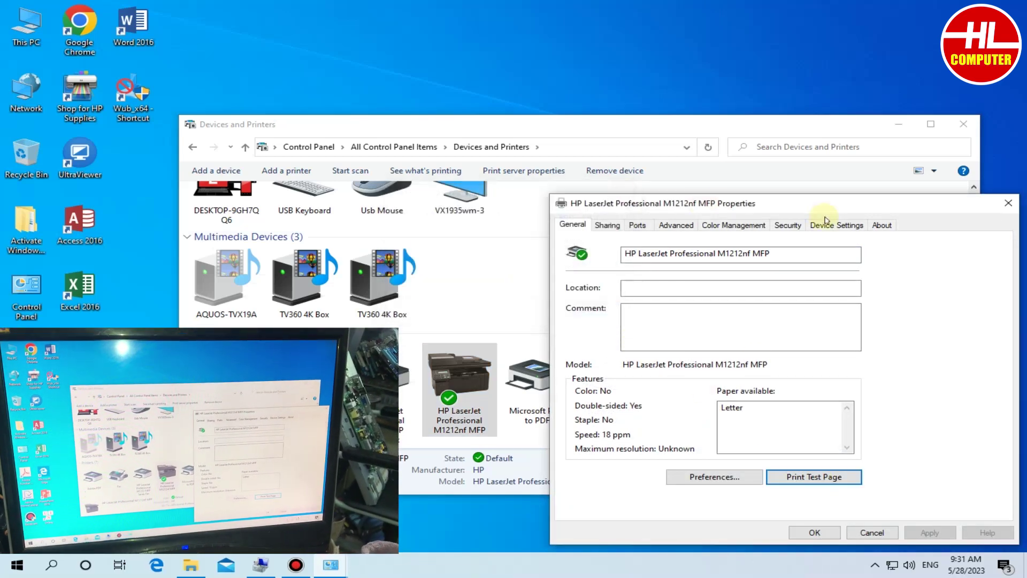
left_click(1008, 203)
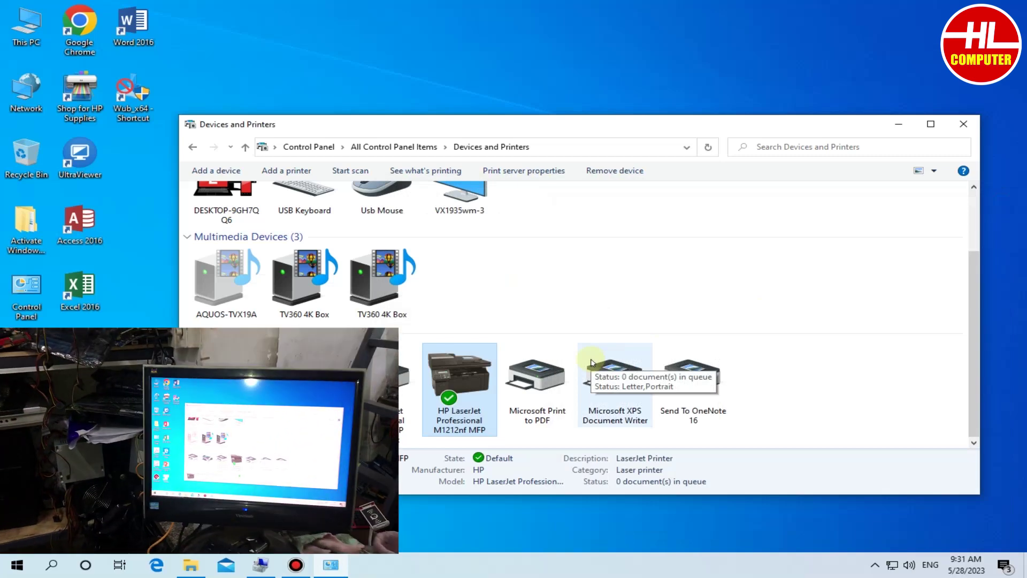
Scan the document on the HP LaserJet Professional M1212nf MFP with the default Photo profile and the Flatbed source.
right_click(479, 373)
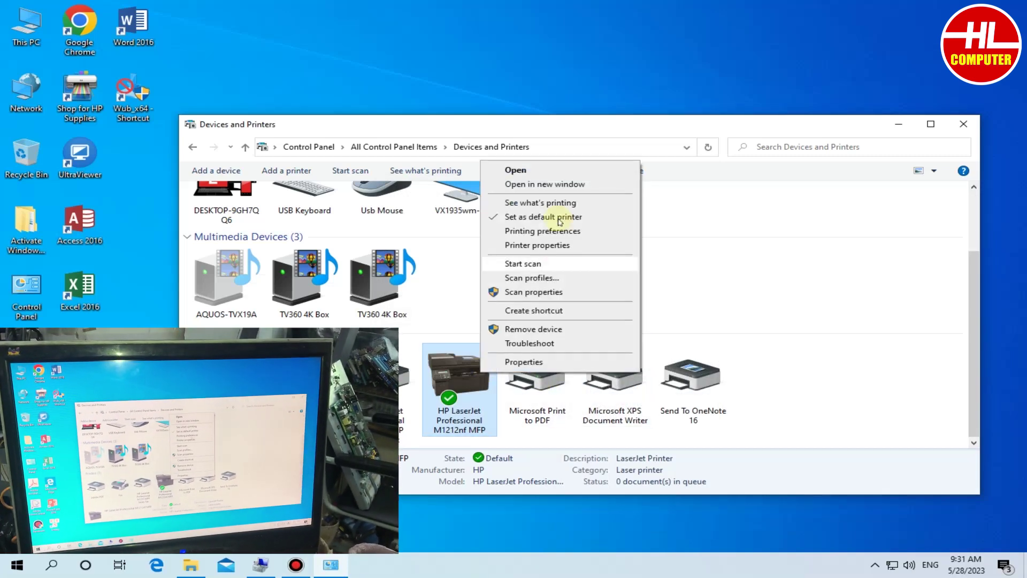
left_click(539, 266)
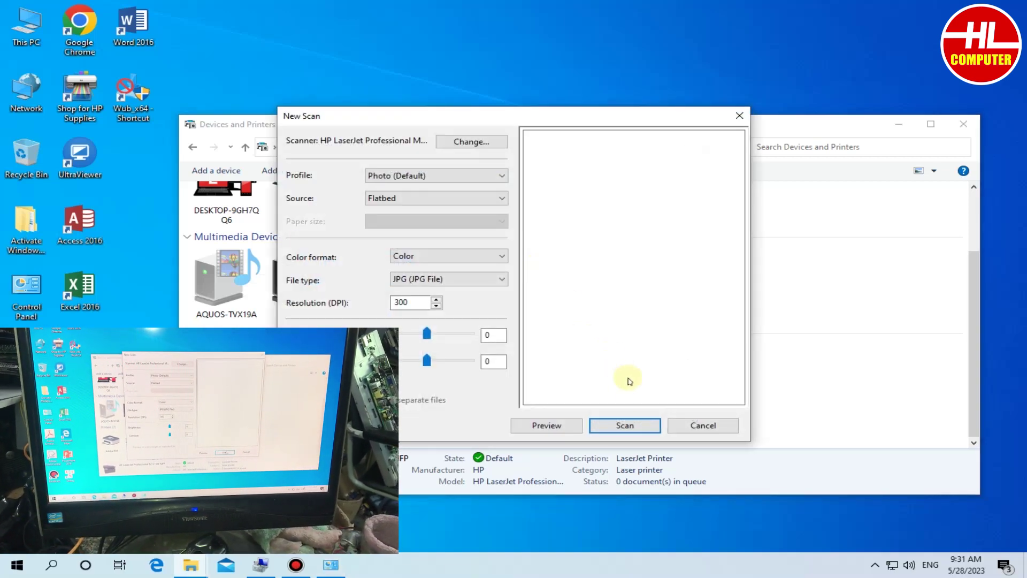
left_click(625, 425)
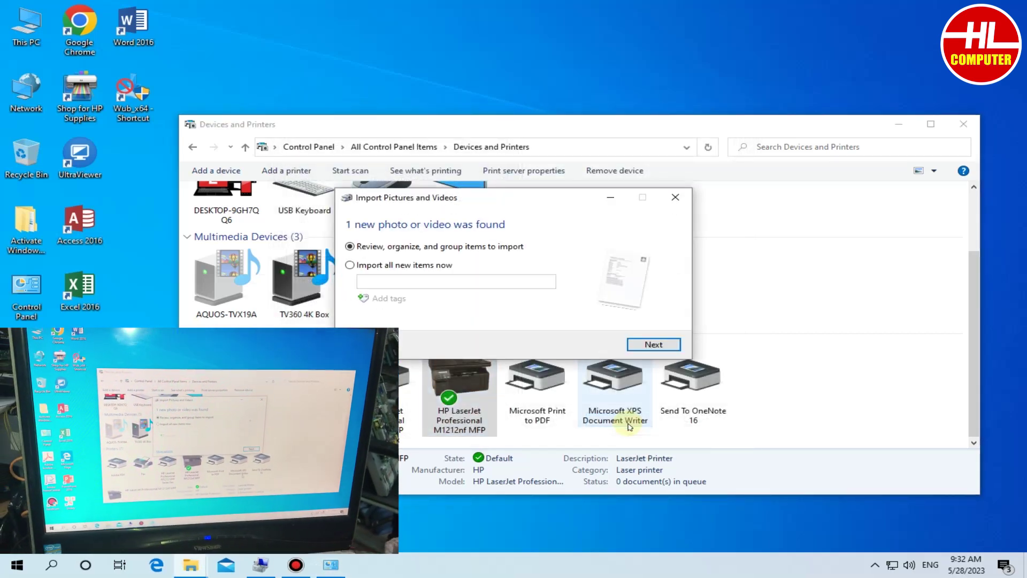
Import the scanned image using the option to review, organize and group items, and view the imported picture 001.
left_click(431, 265)
left_click(389, 298)
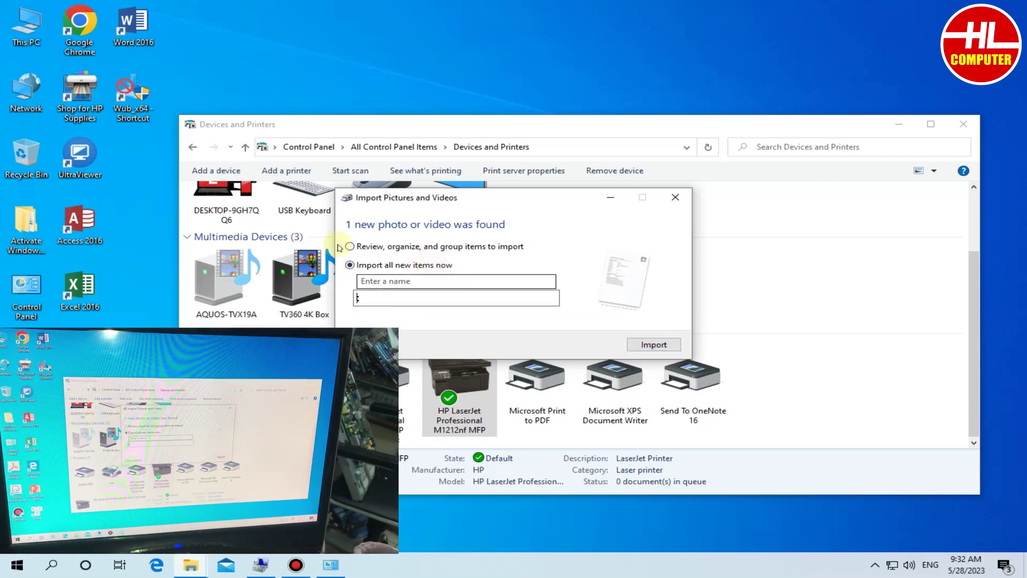
left_click(380, 248)
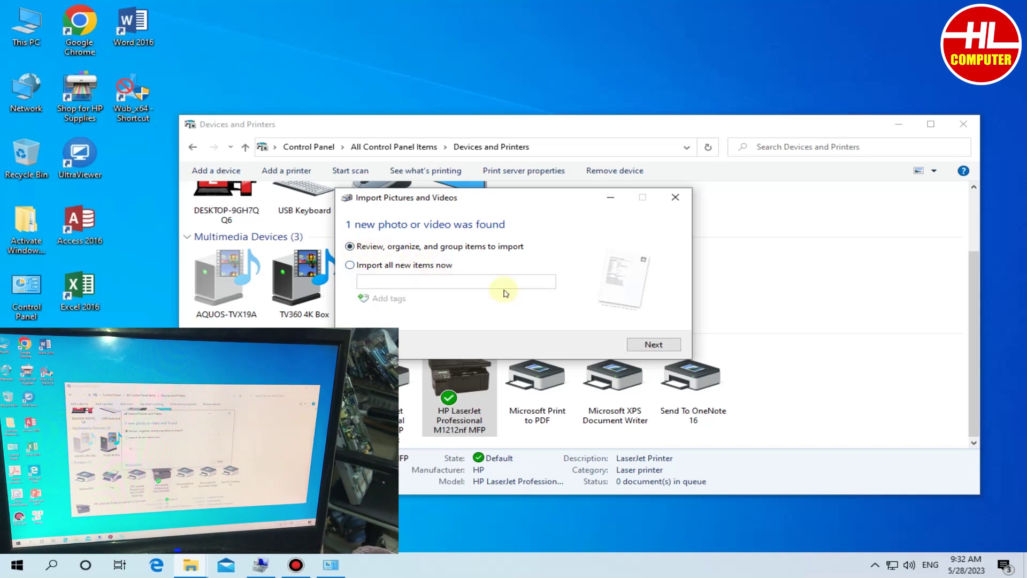
left_click(649, 345)
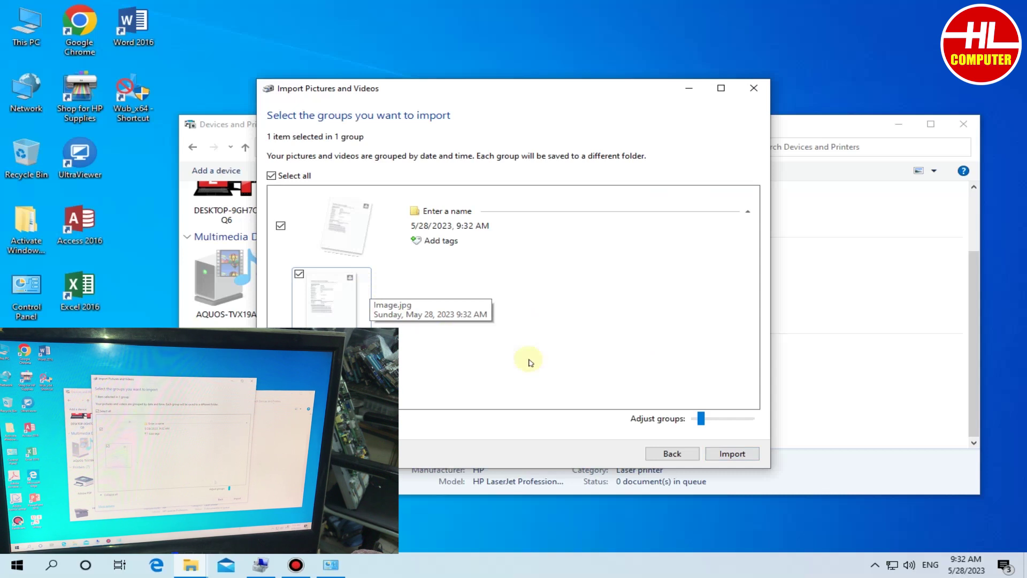
left_click(504, 211)
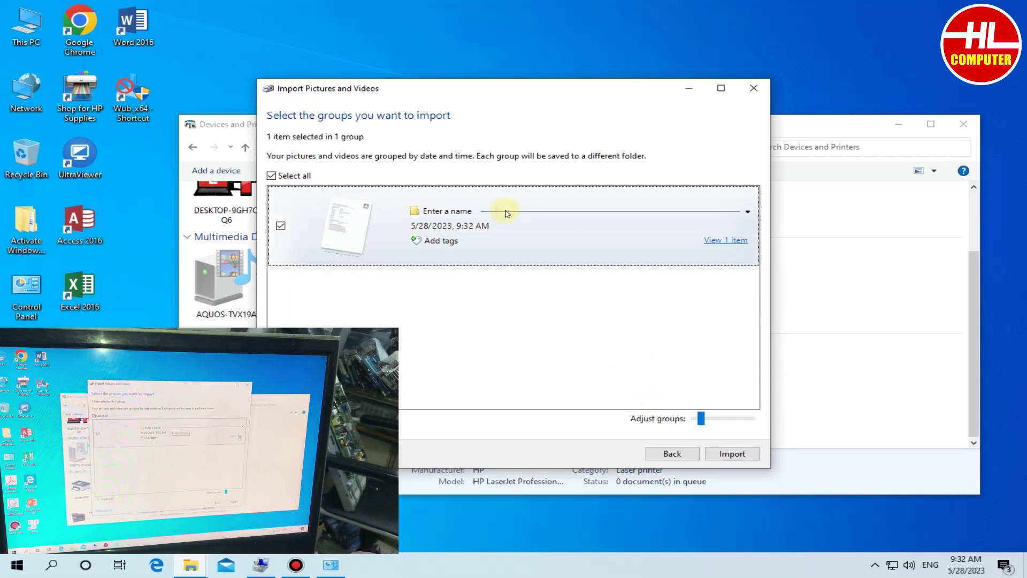
left_click(732, 454)
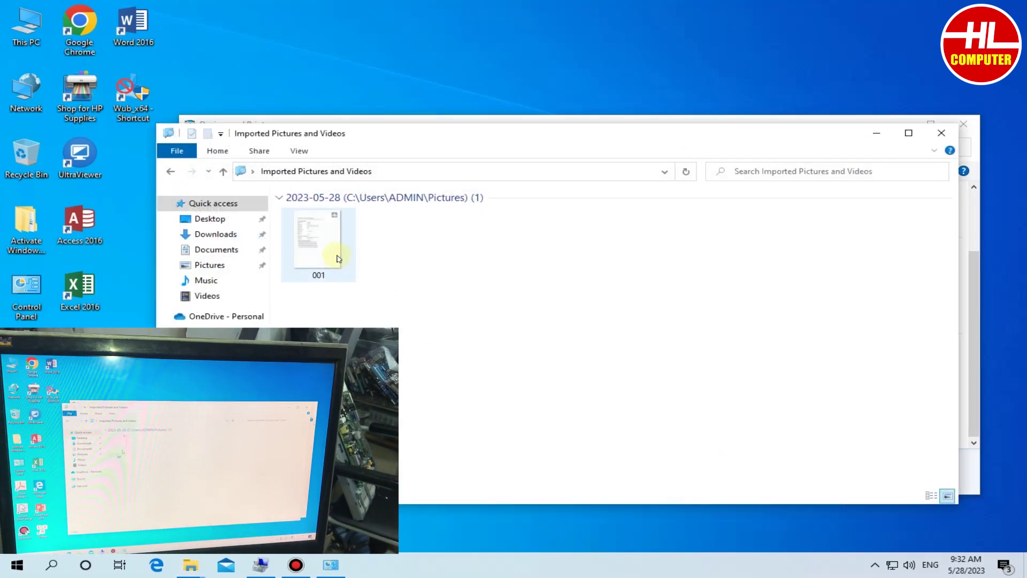
double_click(330, 259)
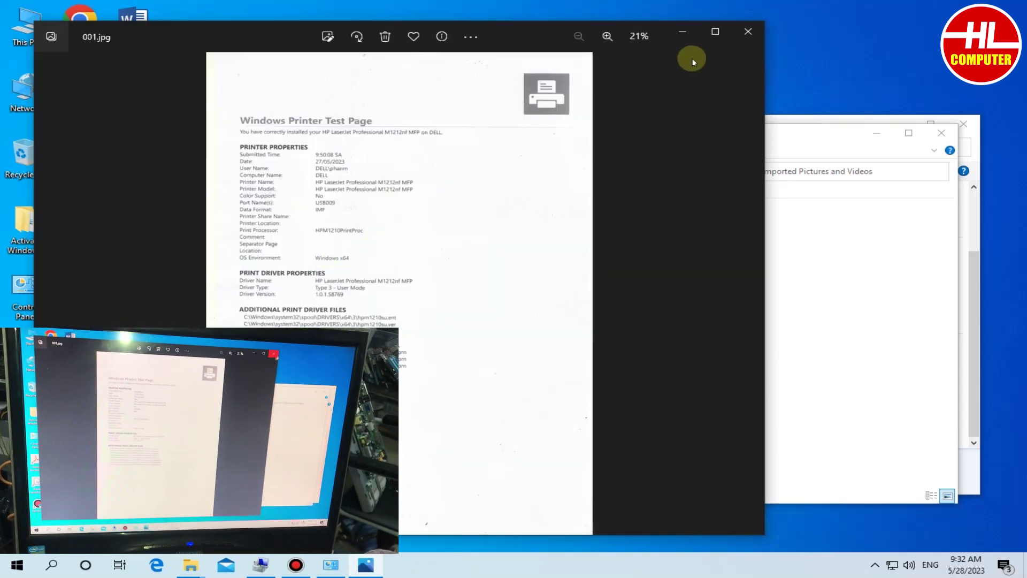
left_click(758, 32)
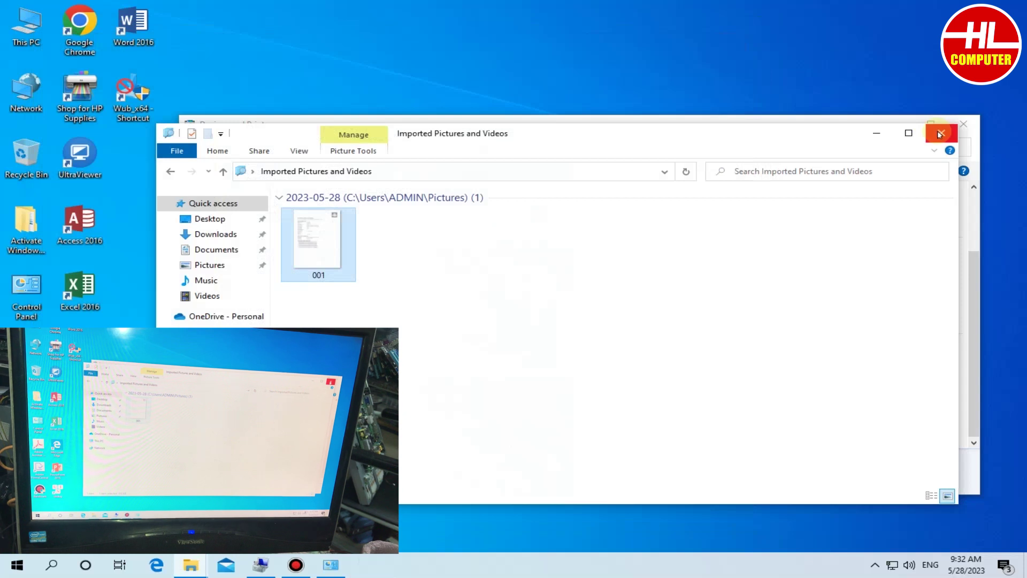
Print picture 001 as a full page photo on A4 paper with the HP LaserJet Professional M1212nf MFP.
right_click(324, 229)
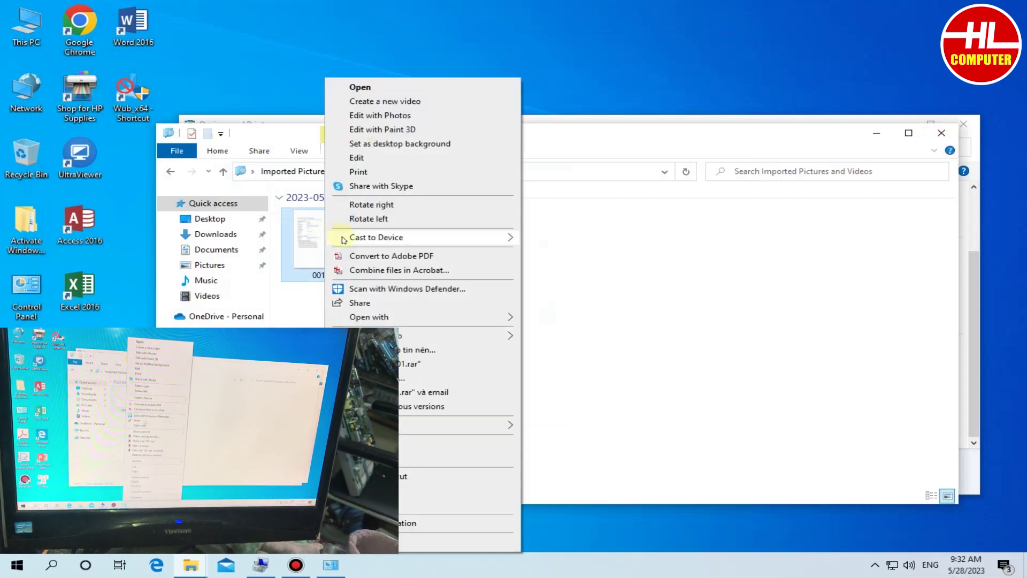
left_click(358, 172)
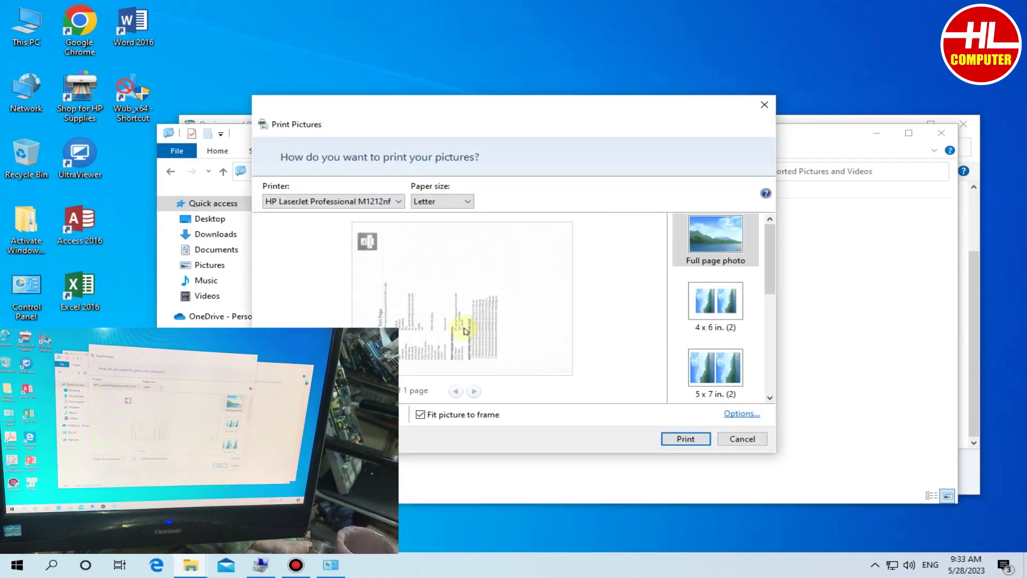
left_click(725, 252)
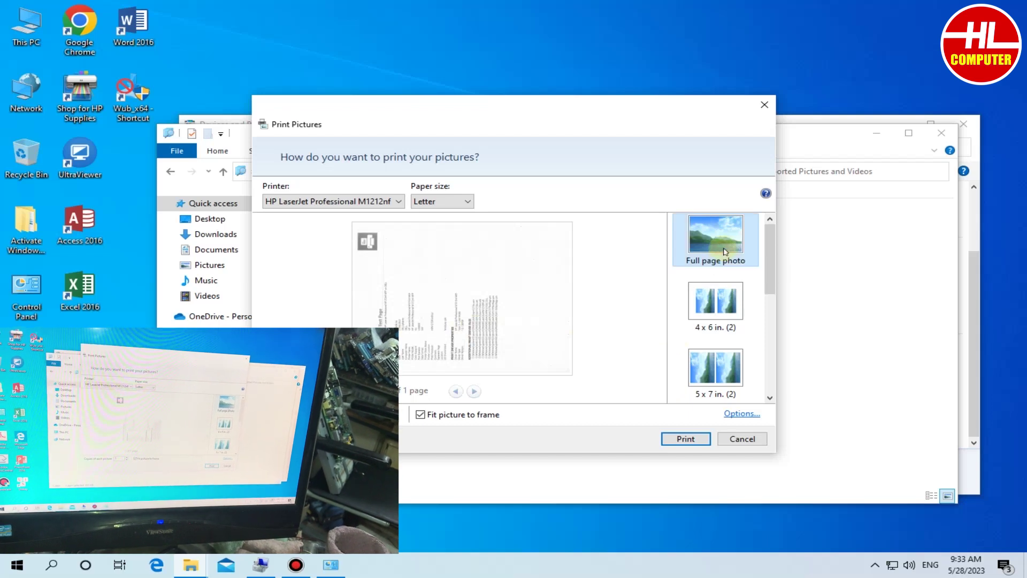
left_click(367, 201)
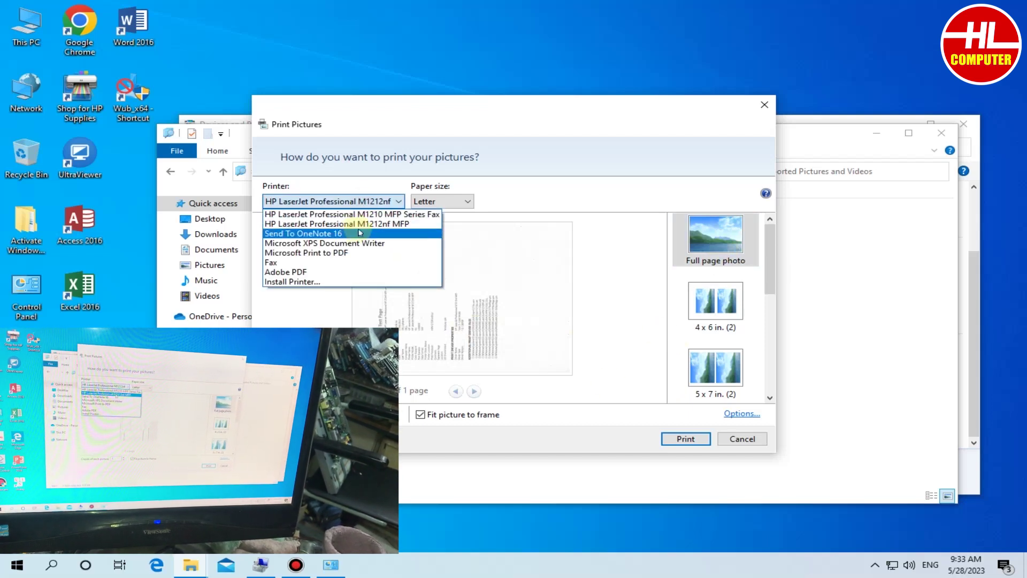
left_click(343, 224)
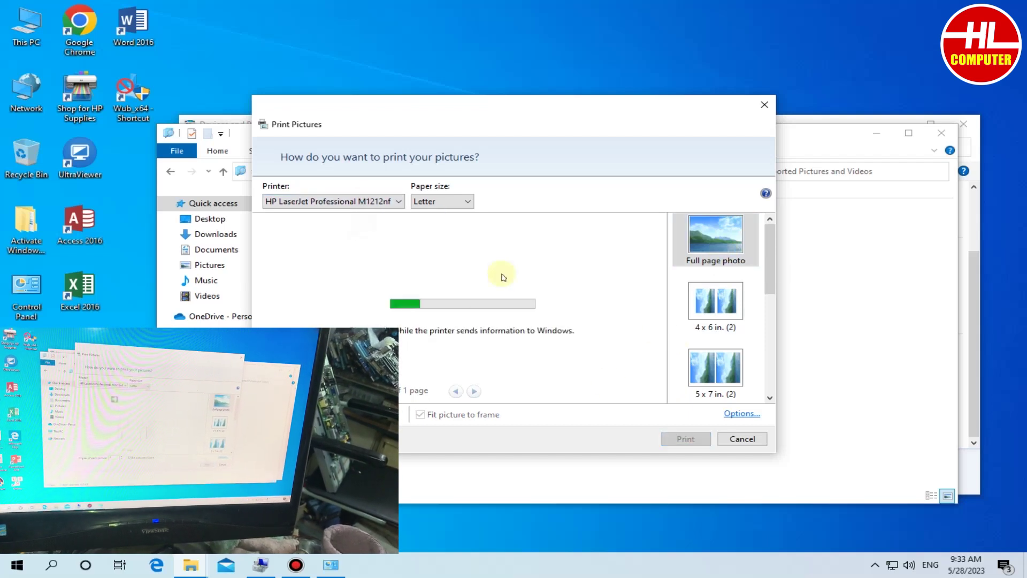
left_click(449, 202)
left_click(435, 234)
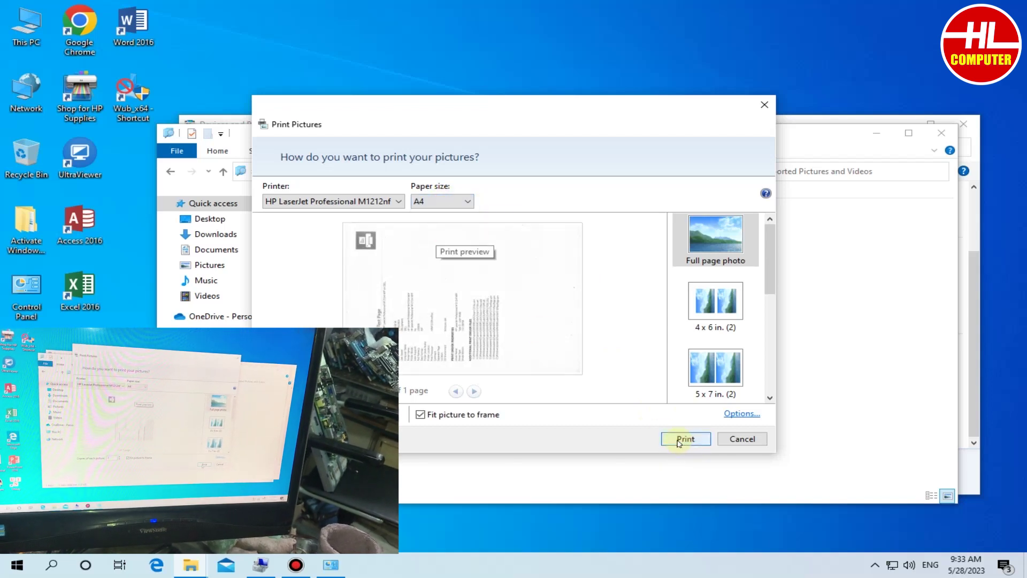
left_click(684, 438)
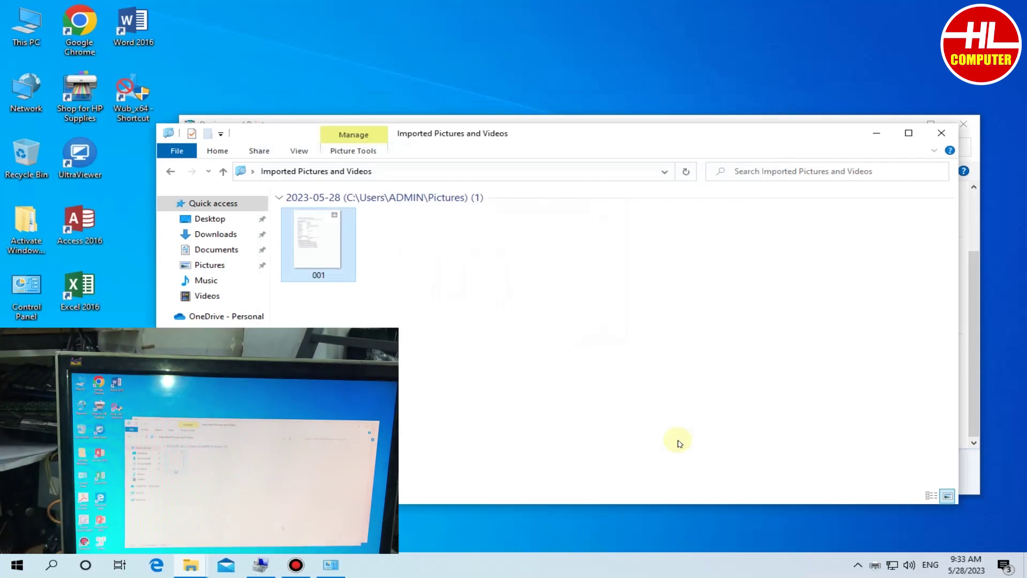
Close the imported pictures folder and the Devices and Printers window.
left_click(942, 133)
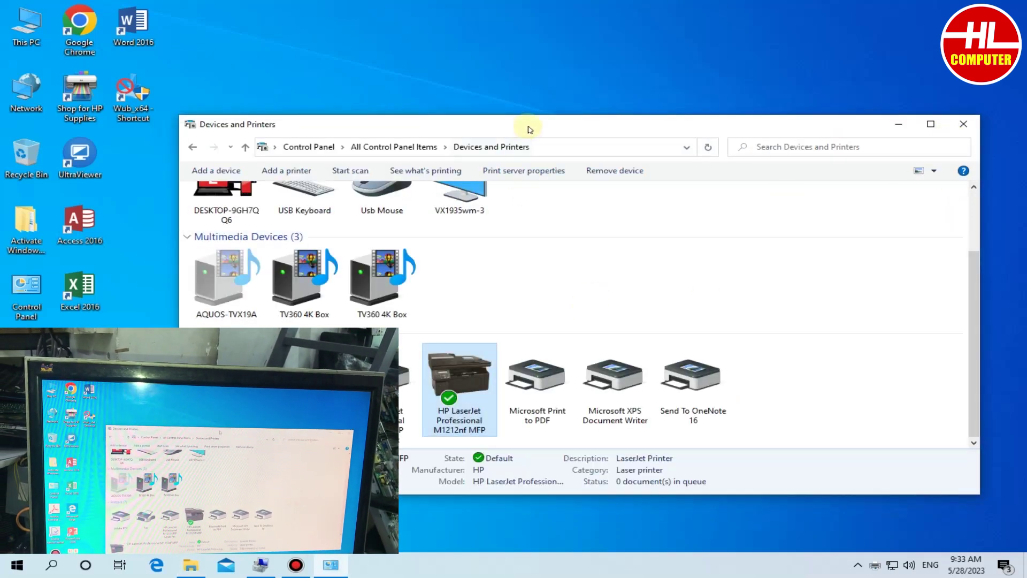
left_click_drag(529, 124, 503, 77)
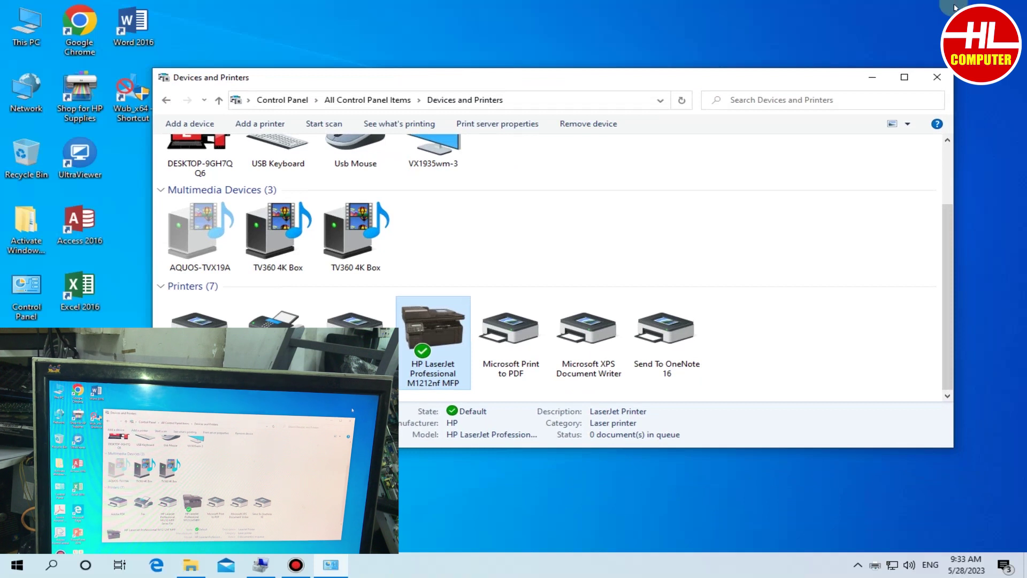
left_click(941, 74)
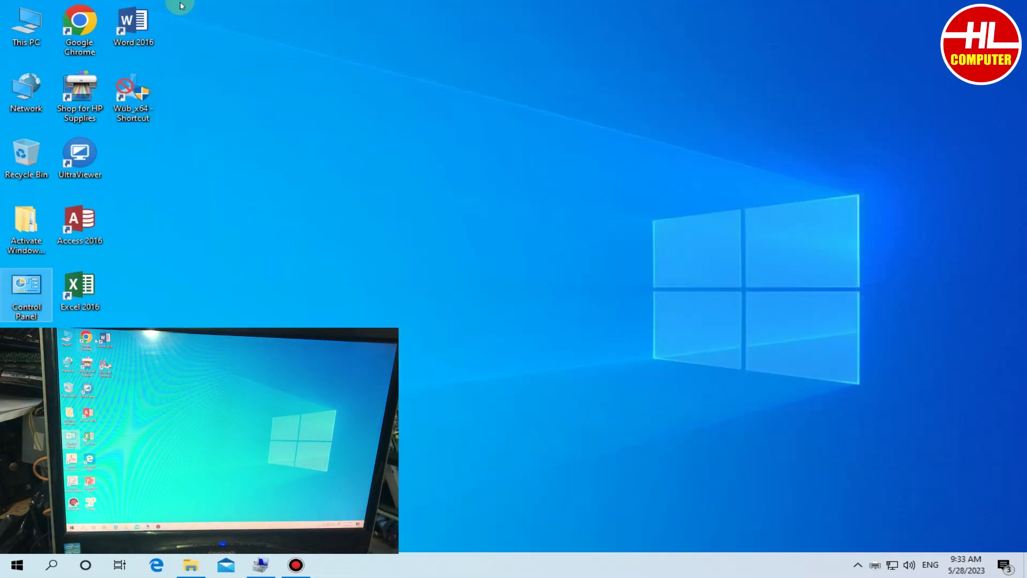
Open Word 2016 with a blank document and set the font size to 28.
double_click(123, 35)
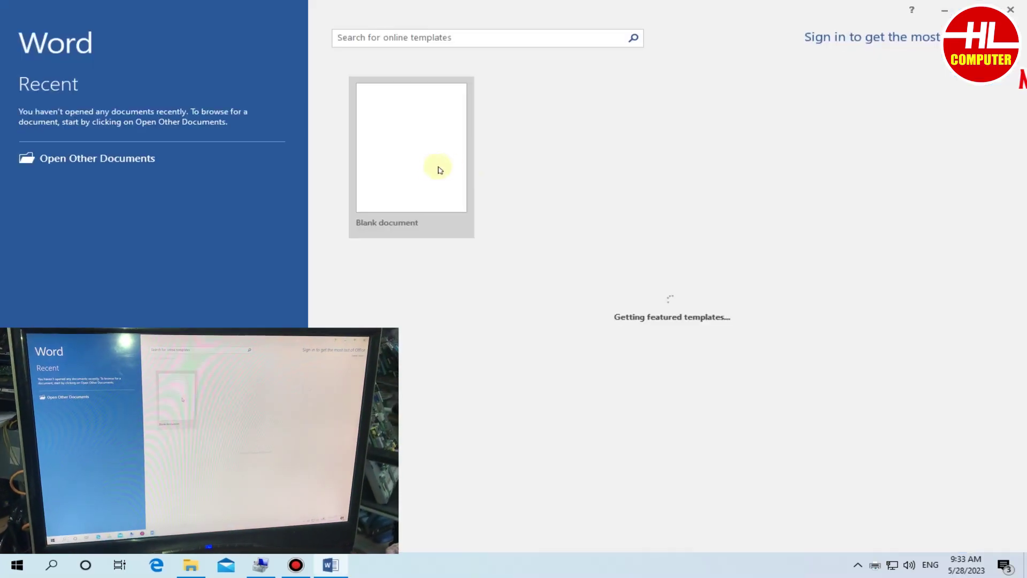
left_click(426, 165)
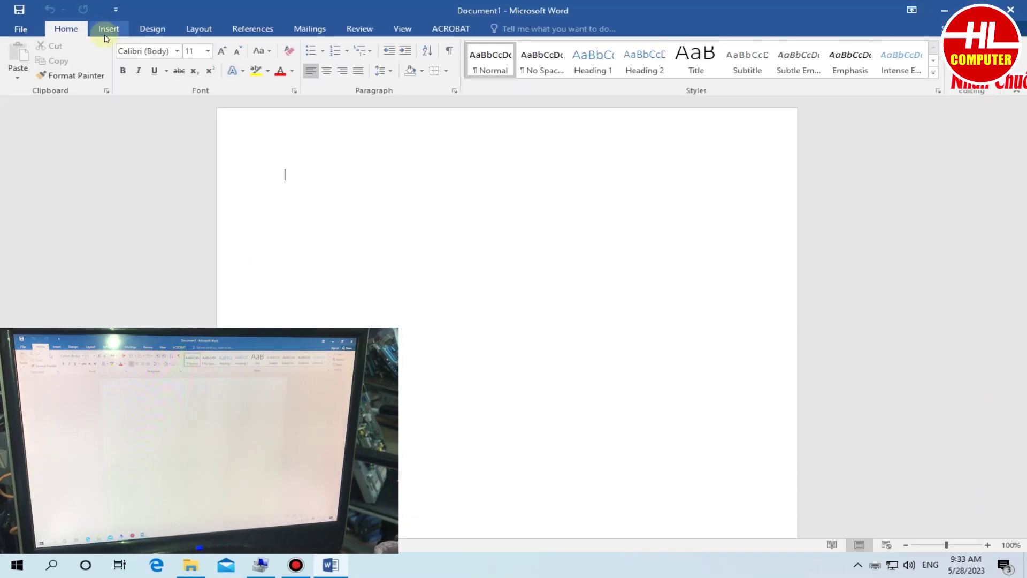
left_click(207, 50)
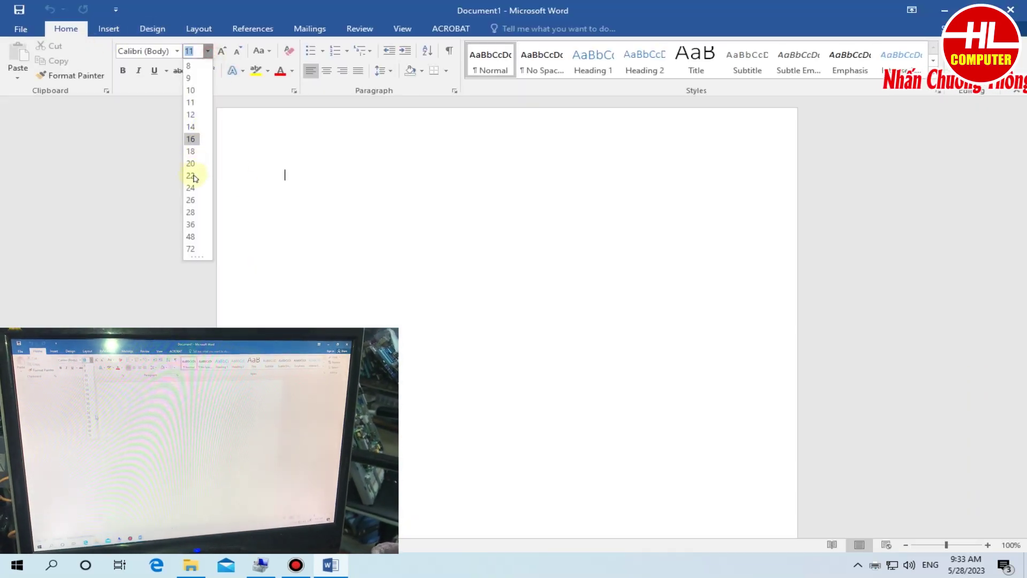
left_click(191, 212)
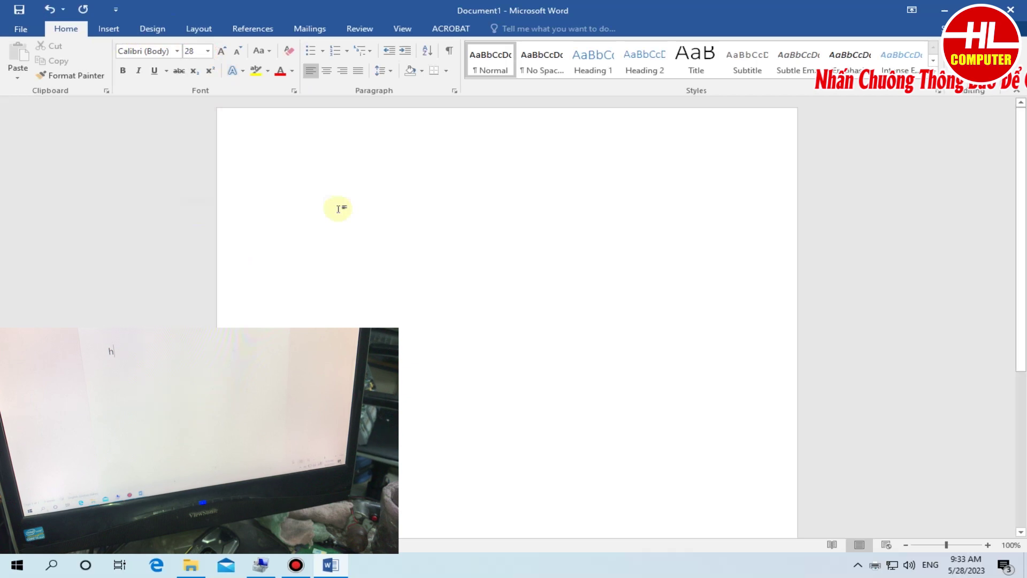
Write the line "Huong dan cai may in hp m1212nf cho win 10" in the blank document.
type("huong d")
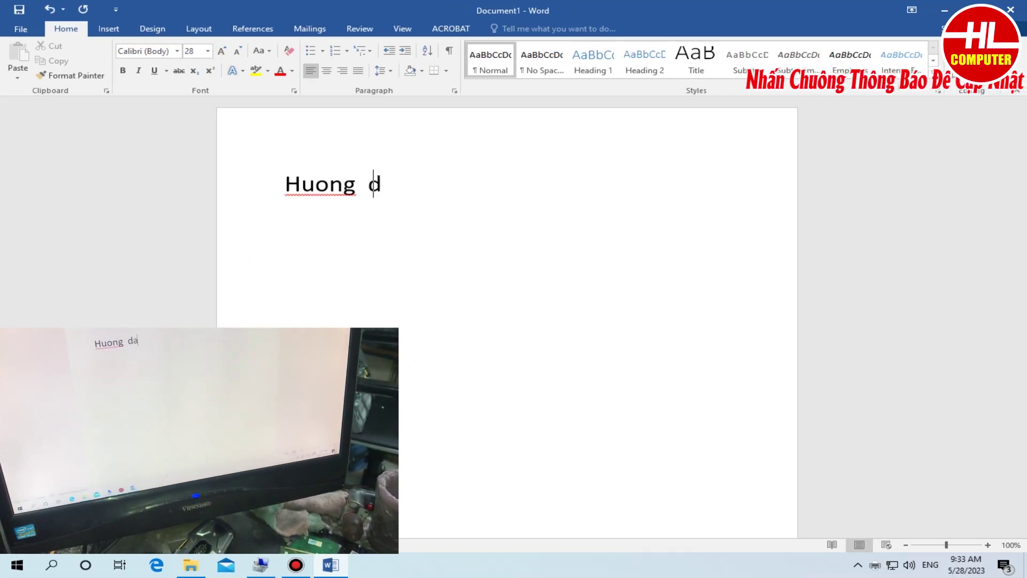
type("an cai may ")
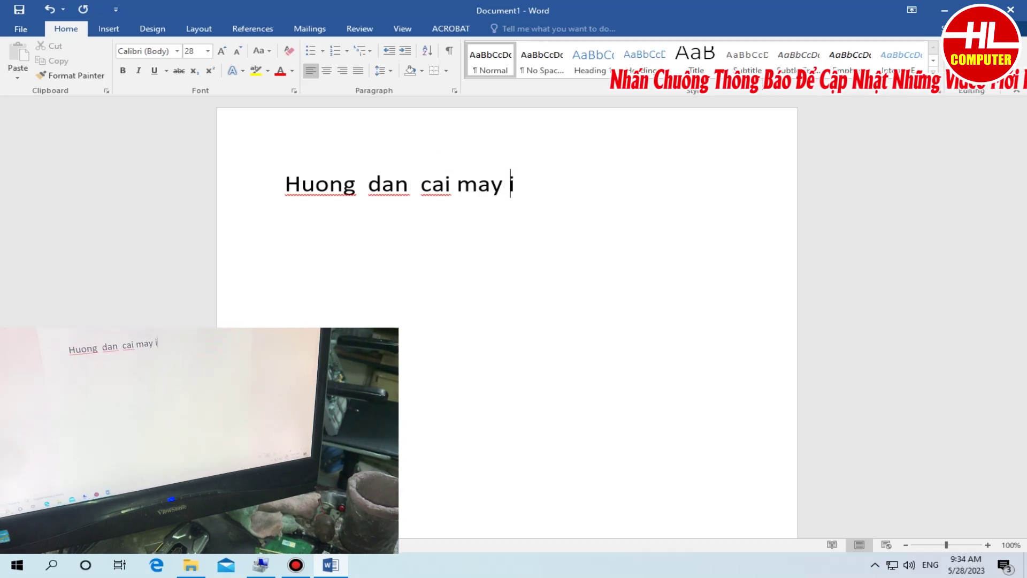
type("in hp m1")
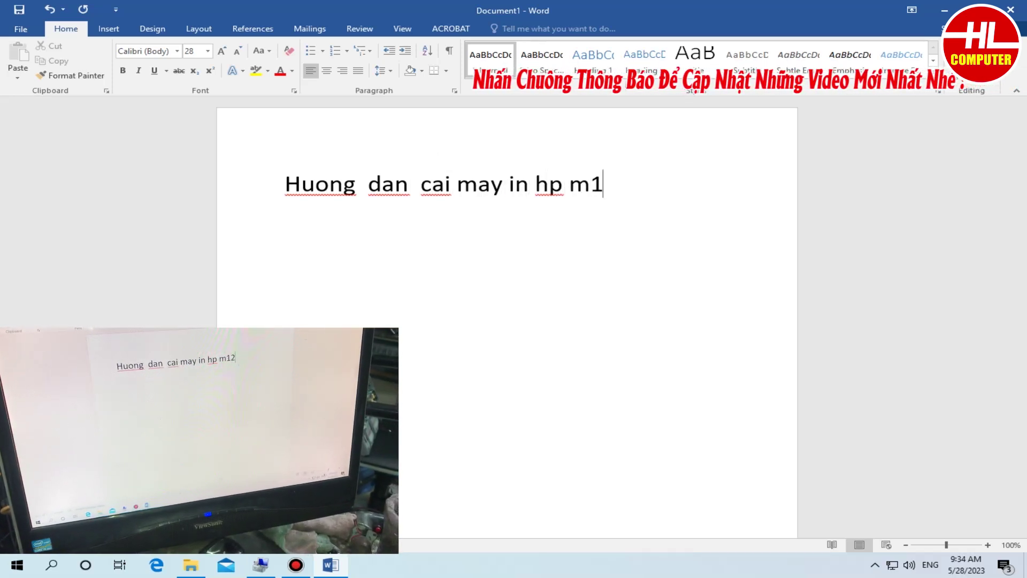
type("212nf ")
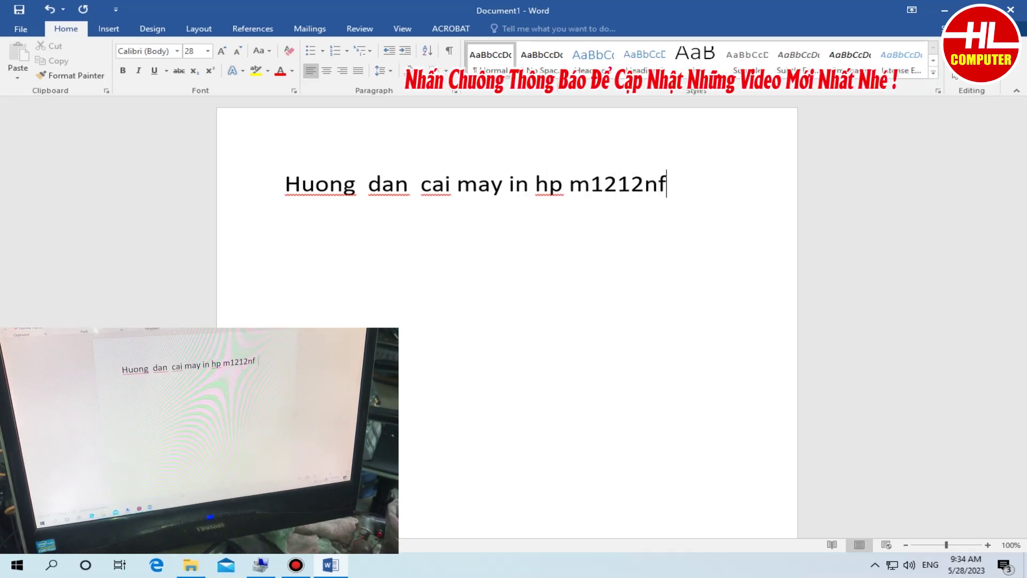
type(" cho we")
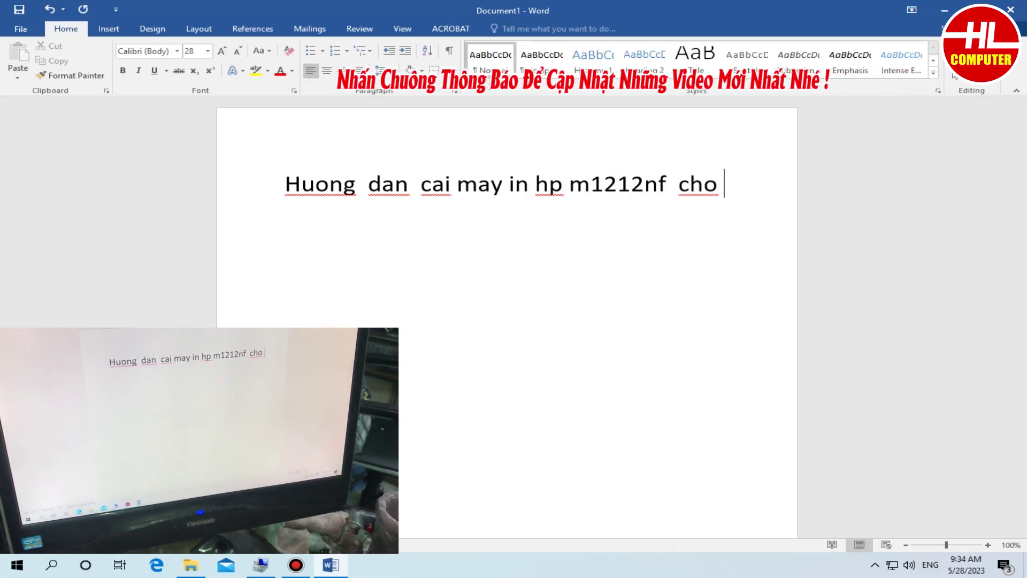
key("BackSpace")
key("BackSpace")
type("in 10")
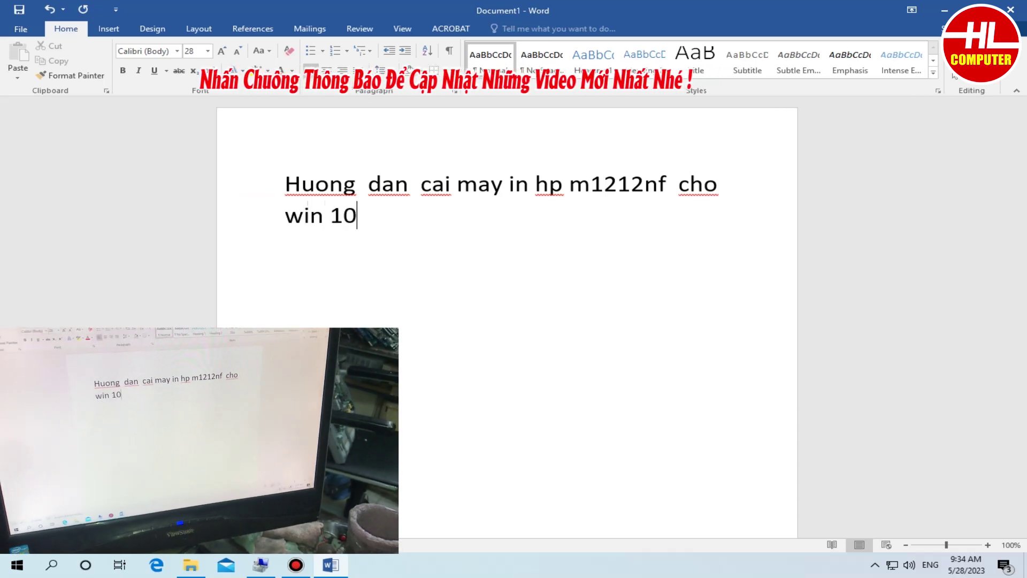
Print the whole document one-sided on the HP LaserJet Professional M1212nf MFP.
left_click(21, 29)
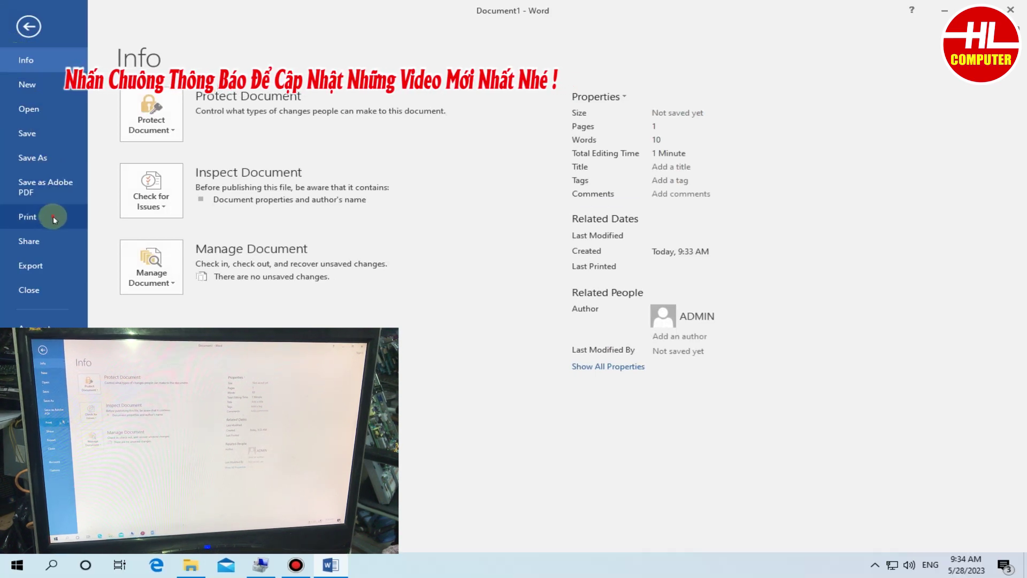
left_click(53, 216)
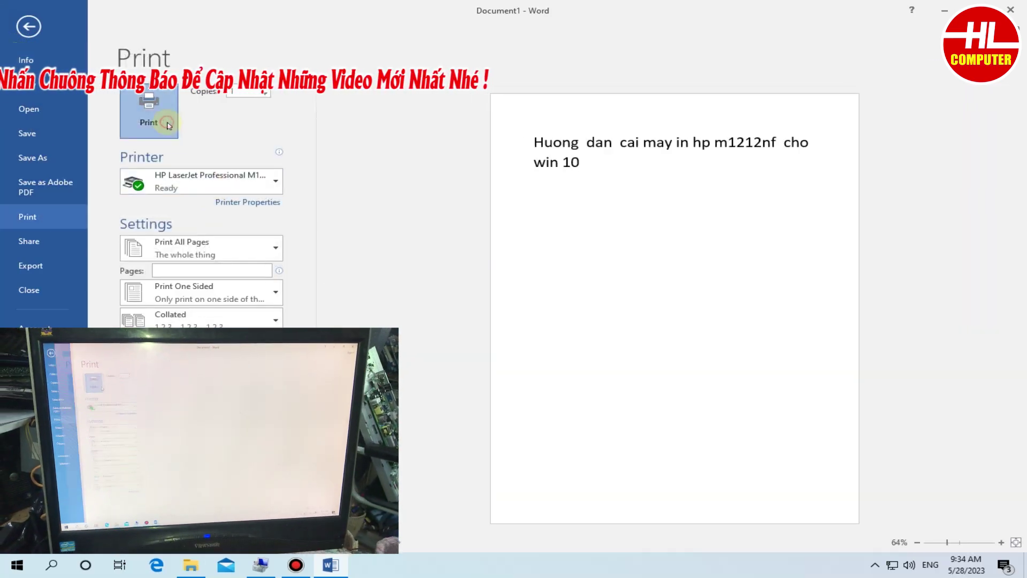
left_click(169, 125)
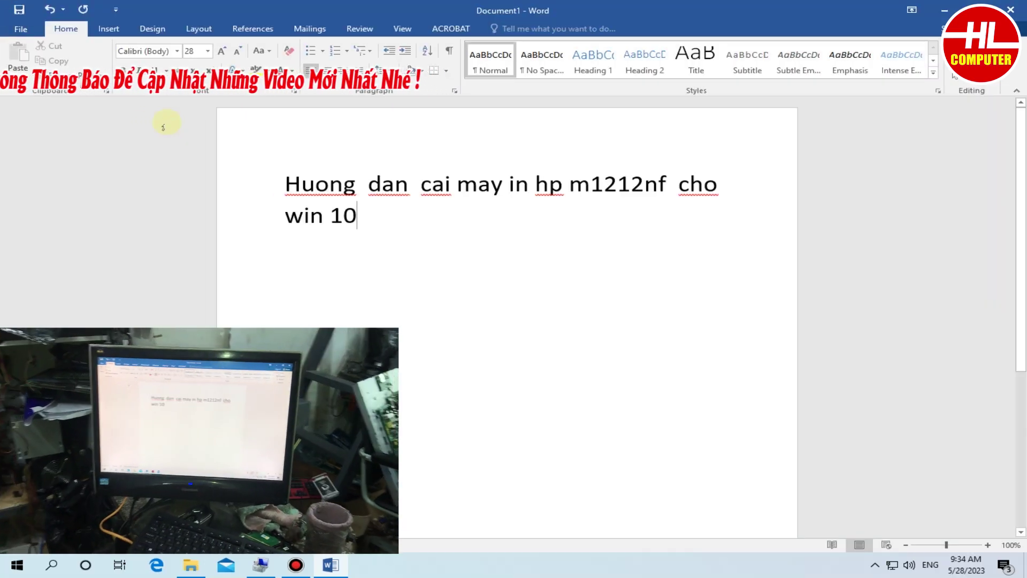